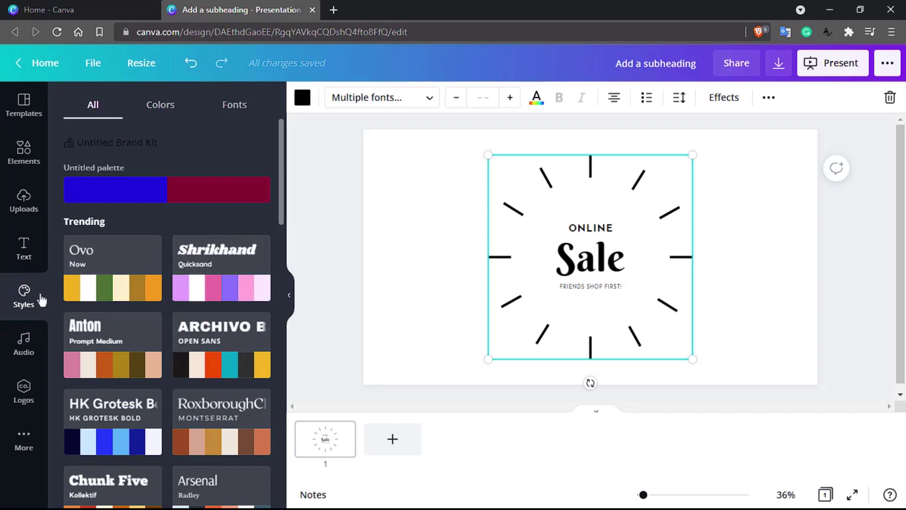
Step: Apply the Shrikhand and Quicksand font set to the slide's text
scroll(151, 246, down, 7)
scroll(152, 253, up, 6)
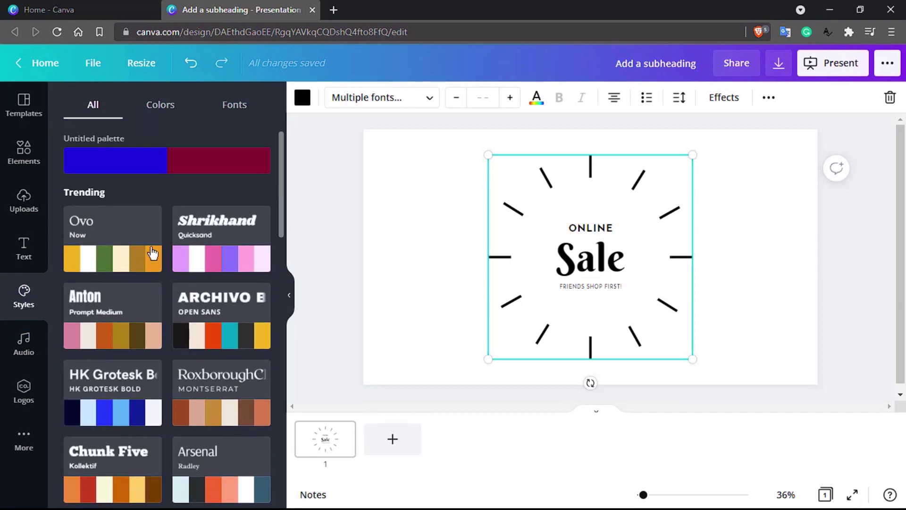
click(161, 105)
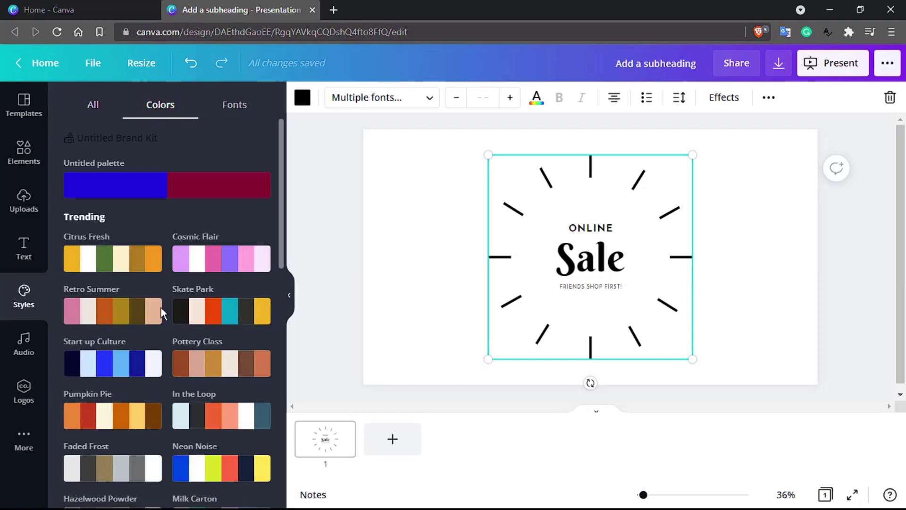
scroll(160, 308, down, 5)
scroll(161, 307, up, 5)
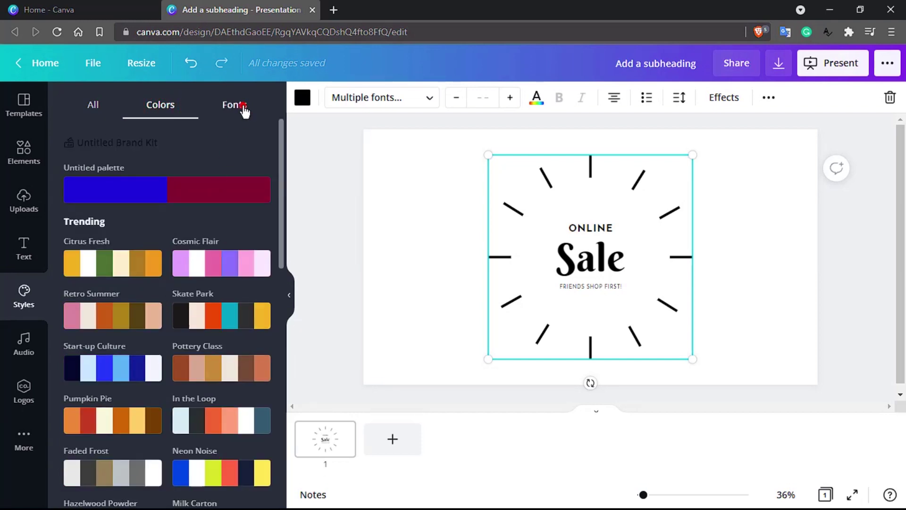
click(241, 106)
click(149, 312)
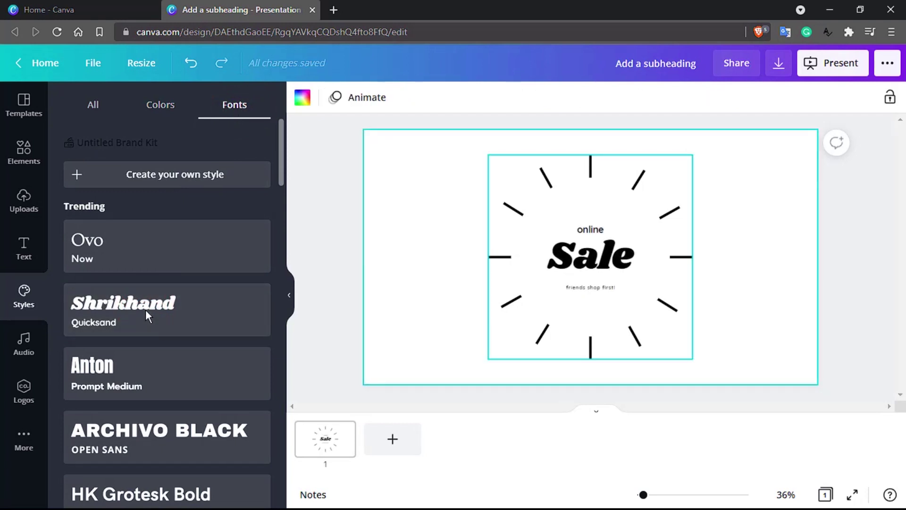
Step: Try the RoxboroughCF and Montserrat font set on the slide's text, followed by the Homemade Apple and Kollektif set
scroll(166, 435, down, 4)
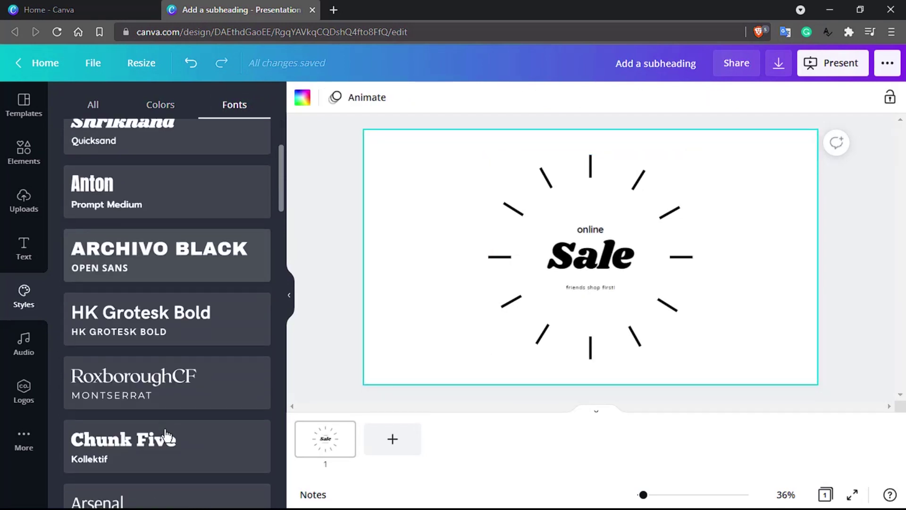
click(170, 365)
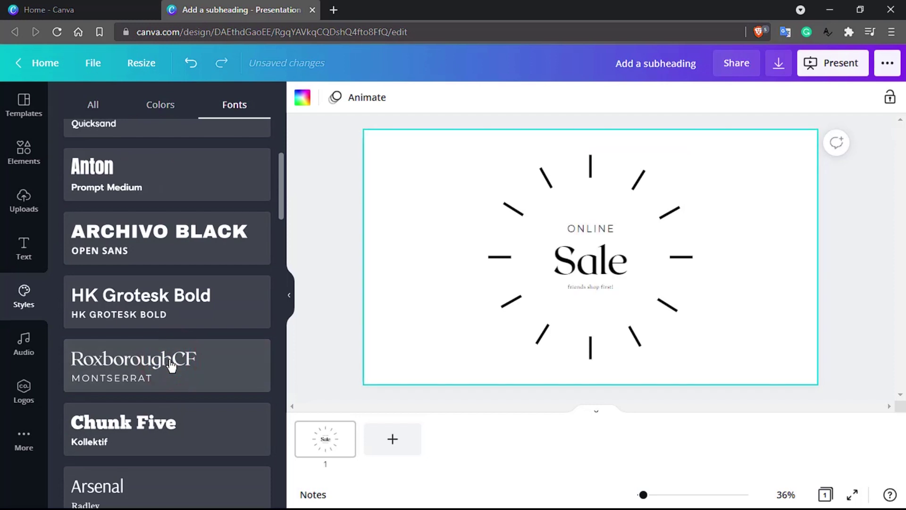
scroll(169, 360, down, 3)
scroll(169, 359, down, 3)
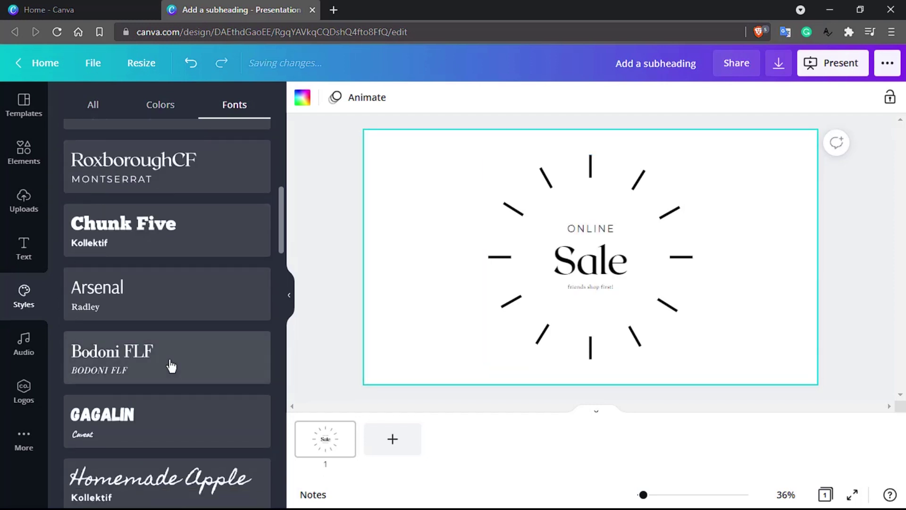
click(199, 353)
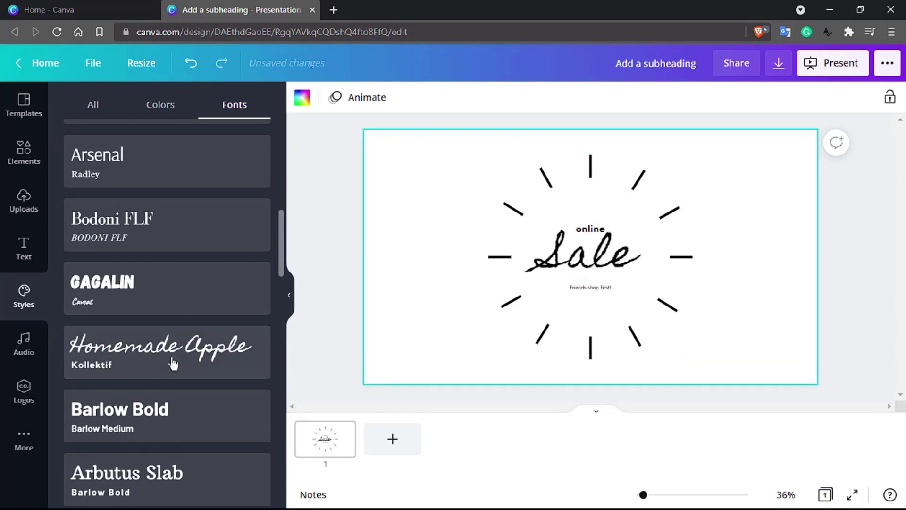
Step: Switch the slide's text back to the RoxboroughCF and Montserrat font set
scroll(146, 371, down, 5)
scroll(146, 371, up, 10)
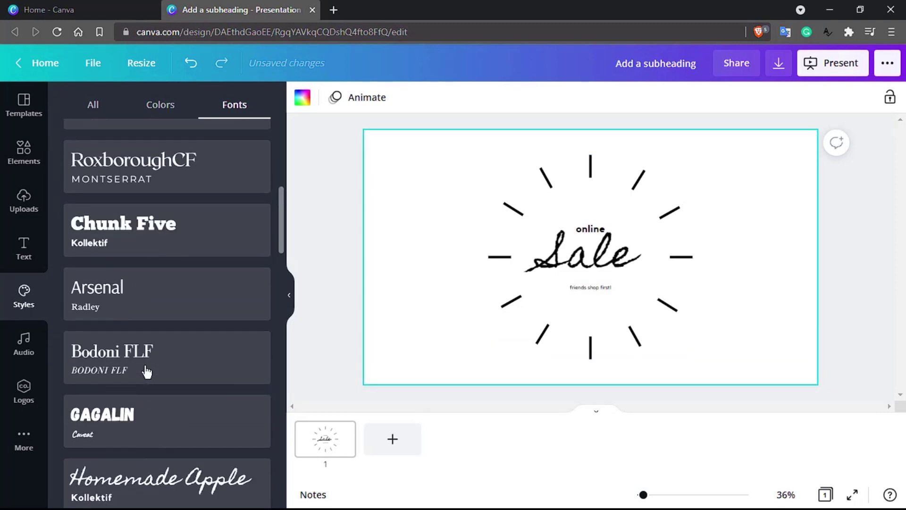
click(147, 372)
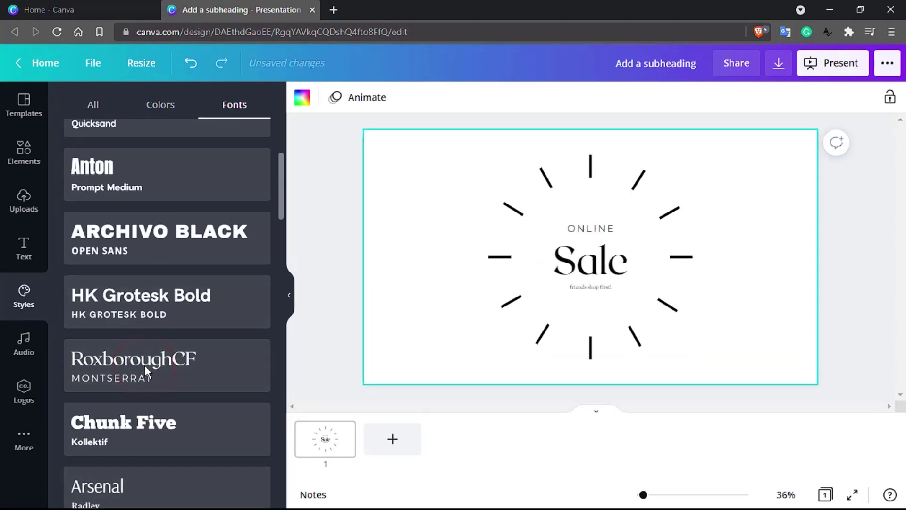
Step: Apply the Citrus Fresh colour palette to the slide and shuffle it to a cream background with green text
click(157, 107)
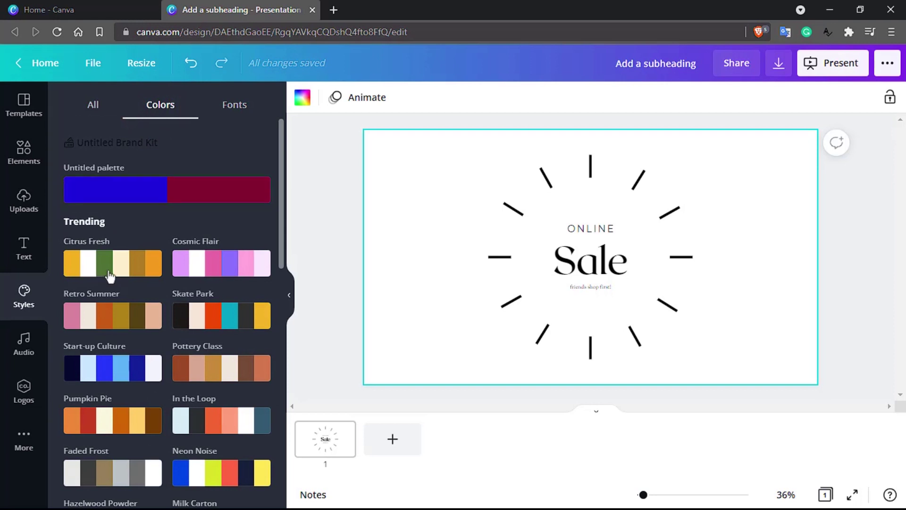
click(116, 271)
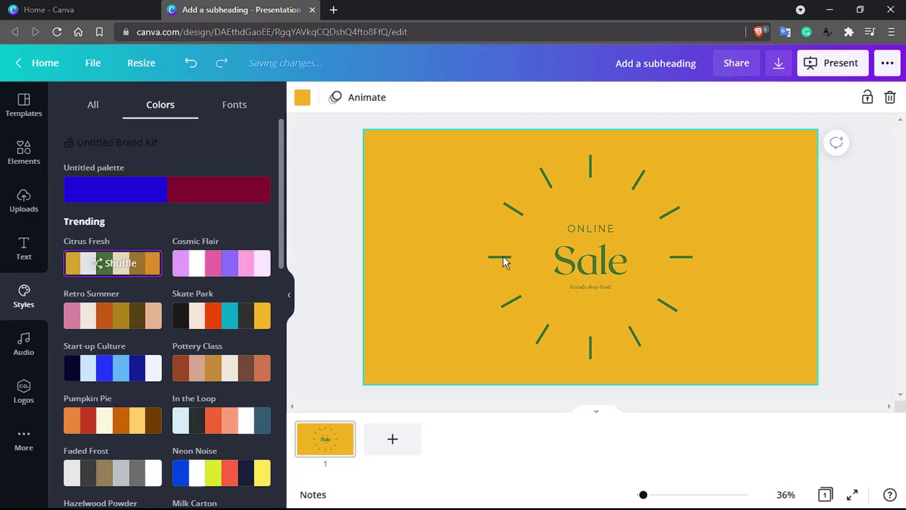
click(110, 265)
click(110, 265)
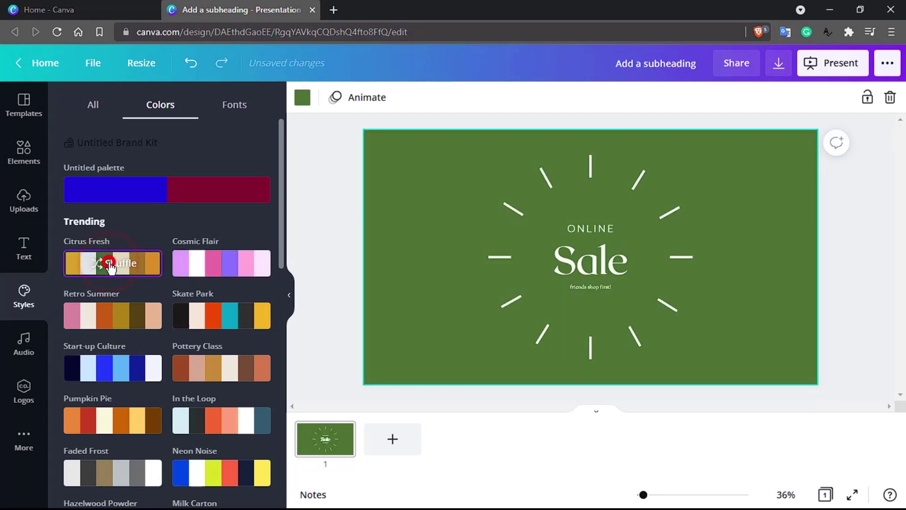
click(109, 265)
click(109, 266)
click(107, 267)
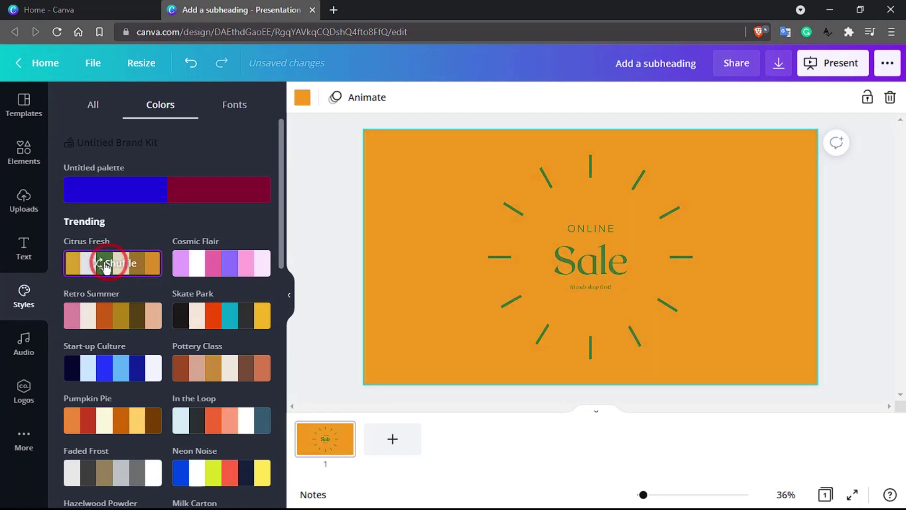
click(107, 267)
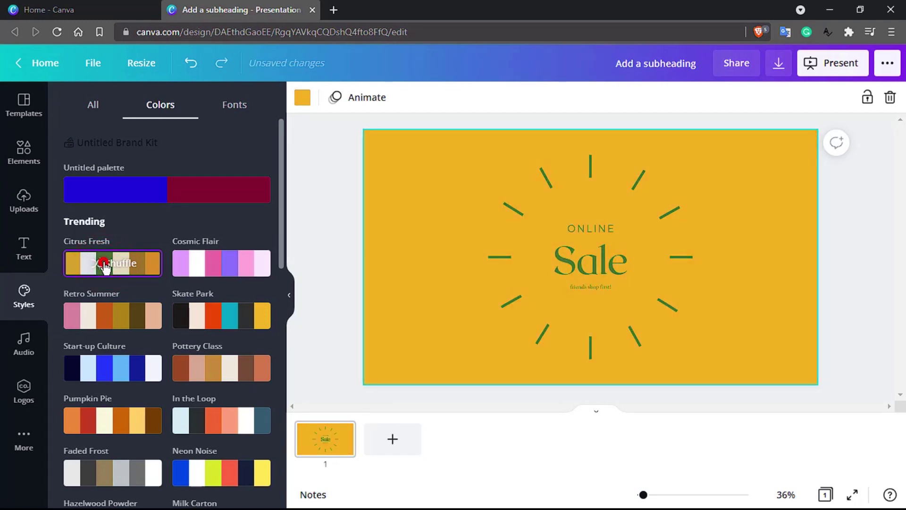
click(105, 267)
click(105, 267)
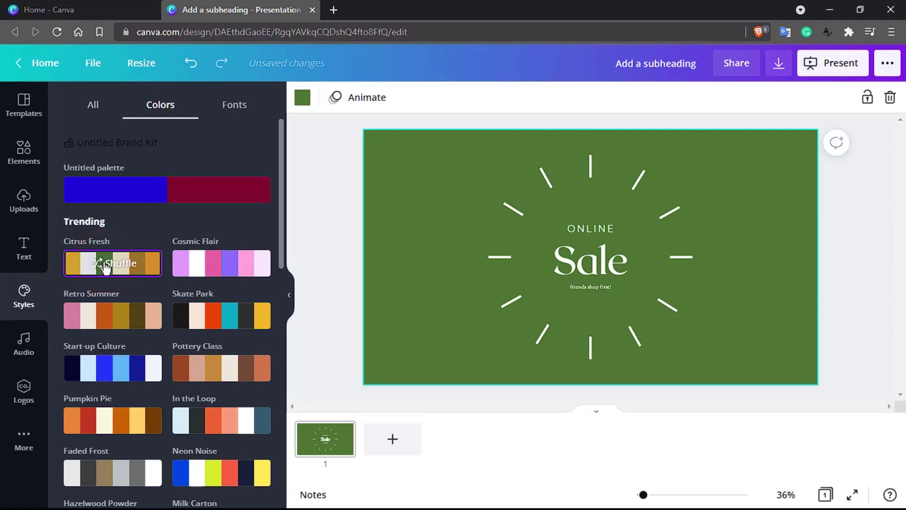
click(104, 267)
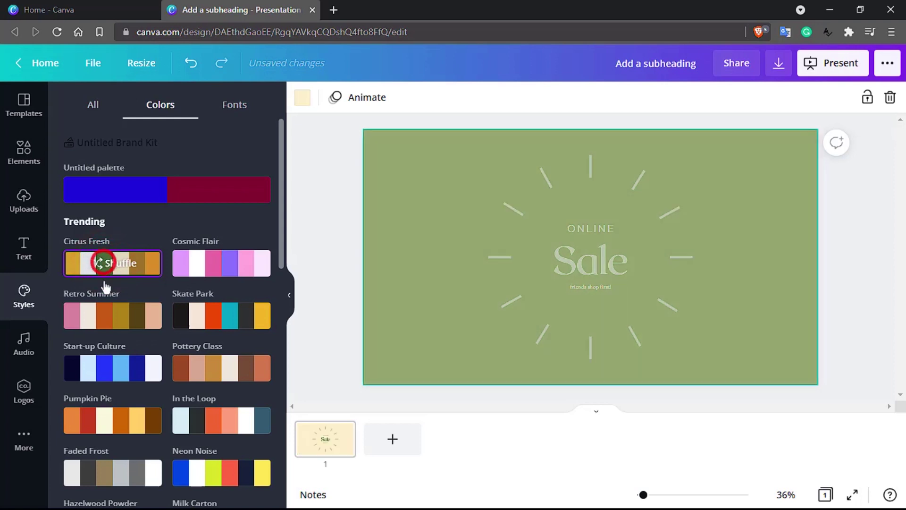
Step: Apply the Start-up Culture colour palette and shuffle it to a medium sky-blue background with dark navy text
click(104, 371)
click(105, 370)
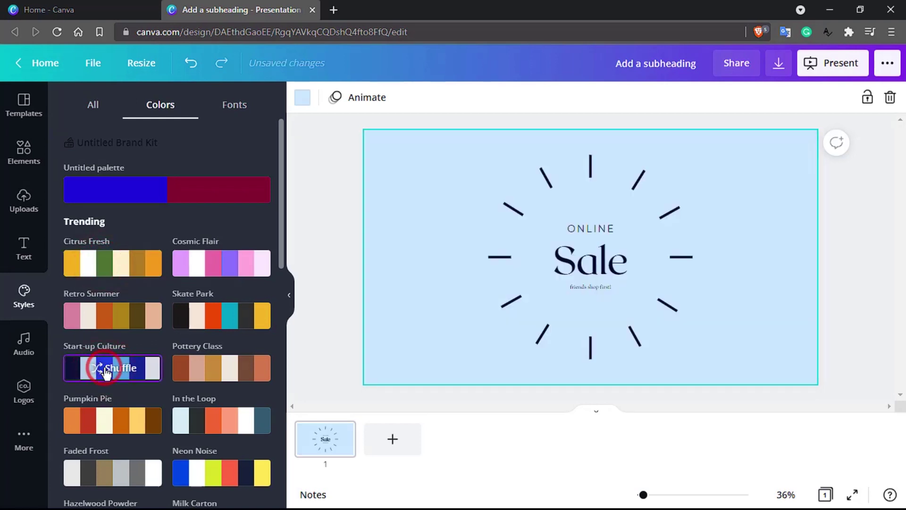
click(105, 370)
click(105, 370)
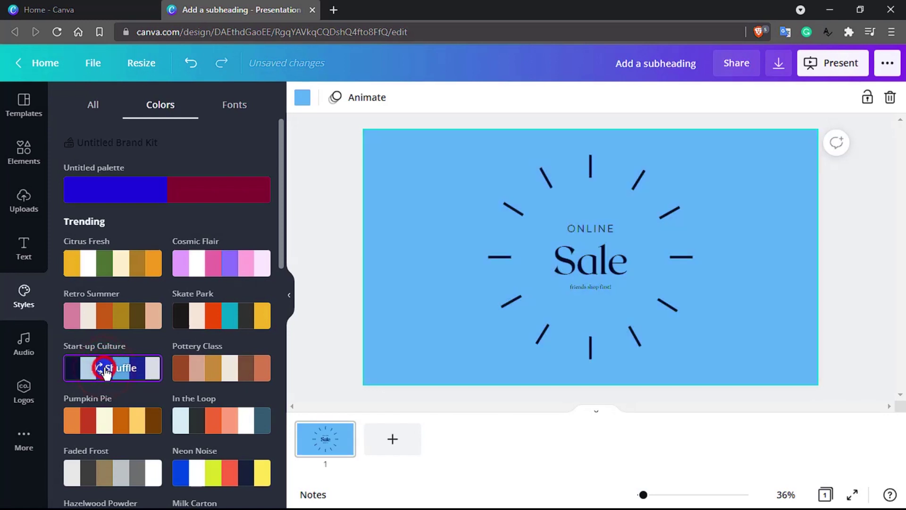
click(105, 370)
click(104, 370)
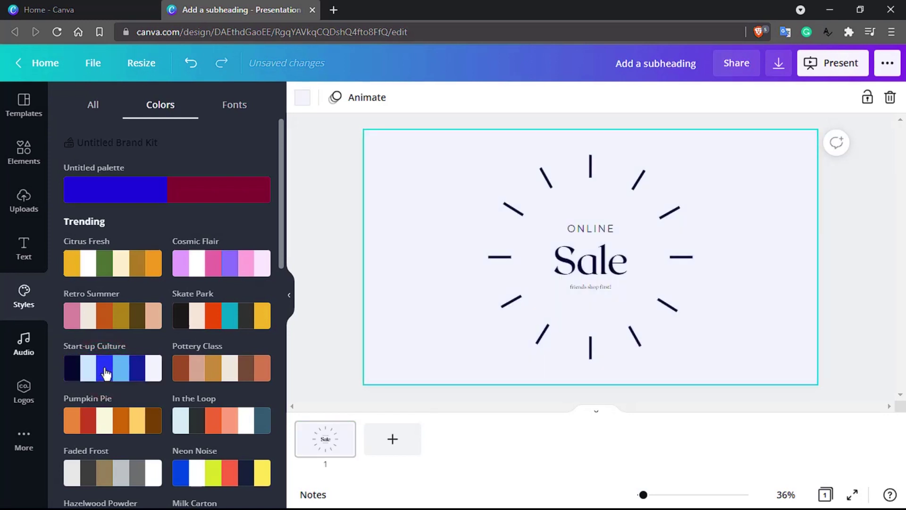
click(100, 375)
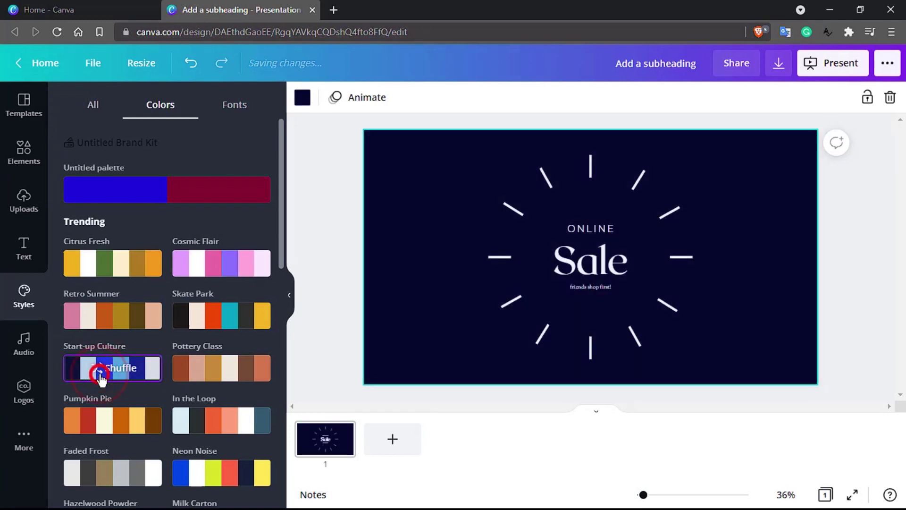
click(100, 375)
click(100, 375)
click(100, 375)
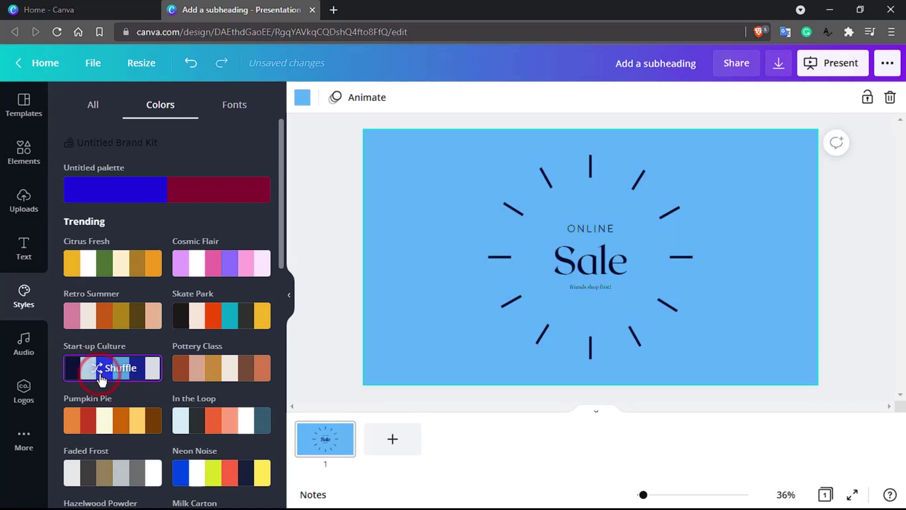
Step: Apply the combined Shrikhand and Quicksand style with its purple-pink palette and shuffle it to a pink background with white rays
scroll(101, 377, down, 2)
scroll(97, 276, up, 2)
click(92, 105)
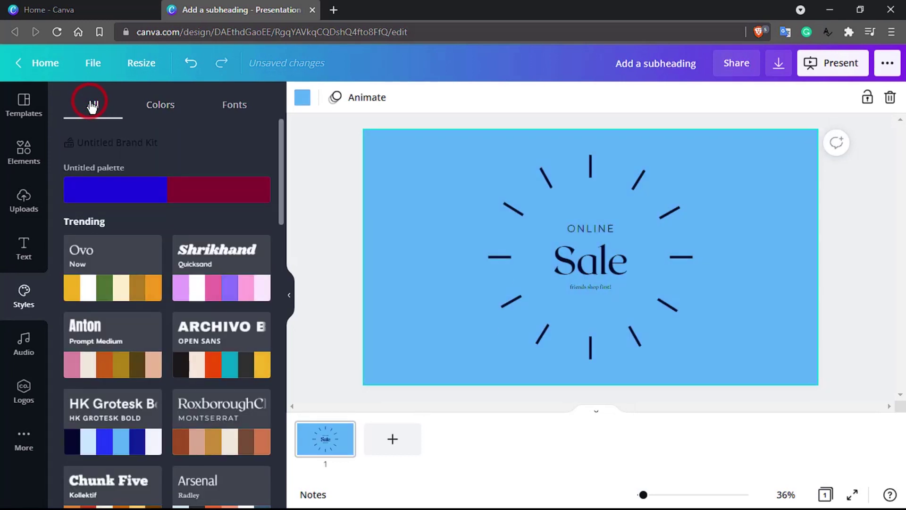
scroll(92, 105, down, 2)
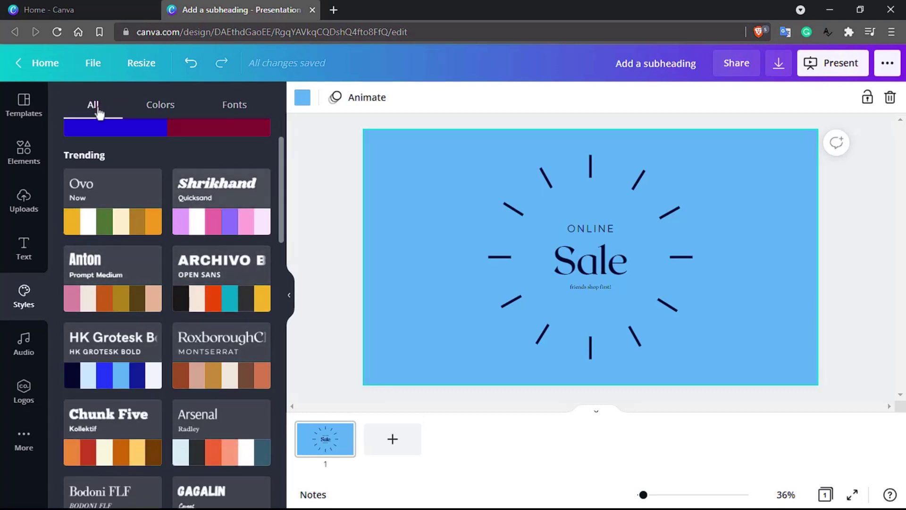
click(230, 219)
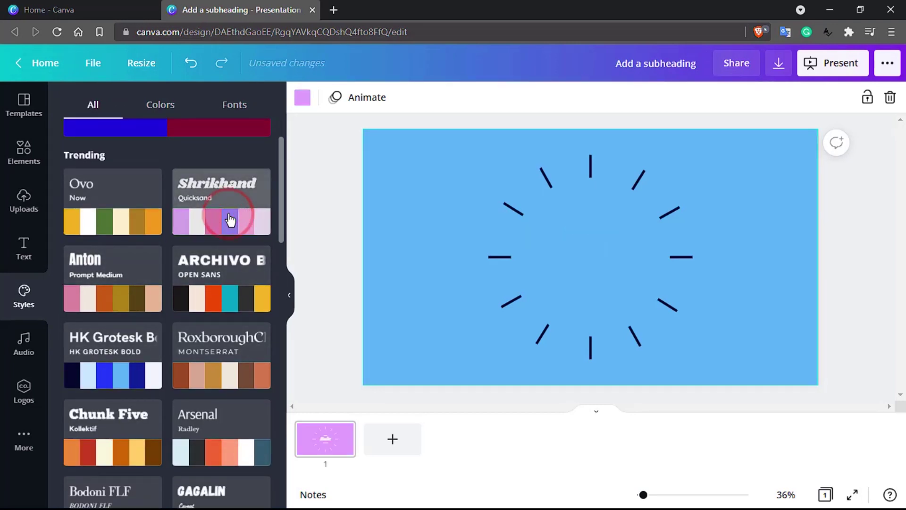
click(229, 218)
click(230, 218)
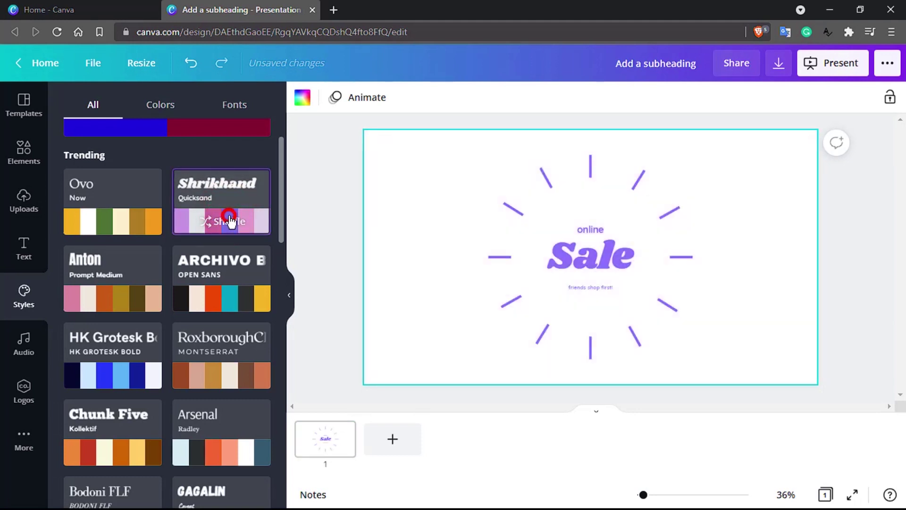
click(230, 218)
click(229, 218)
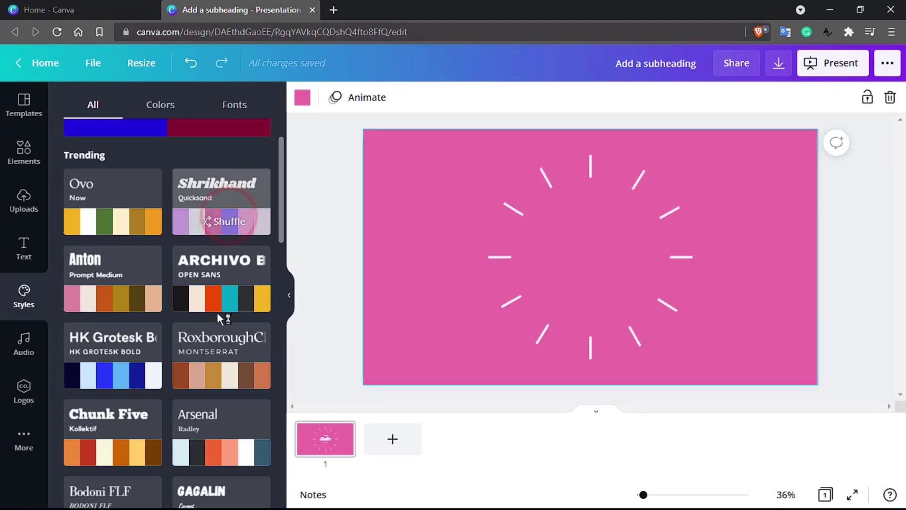
Step: Apply the combined RoxboroughCF and Montserrat style and shuffle its colours to a dark brown background with cream text
click(205, 368)
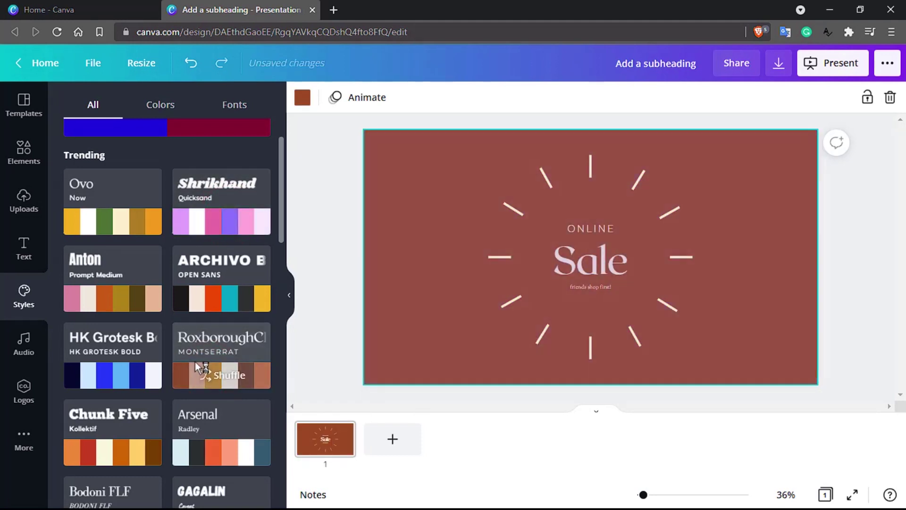
click(196, 366)
click(196, 365)
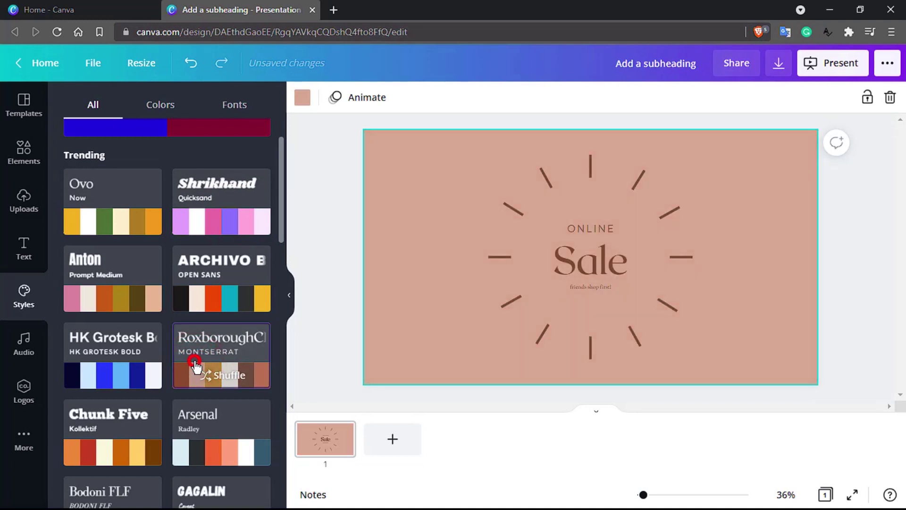
click(202, 370)
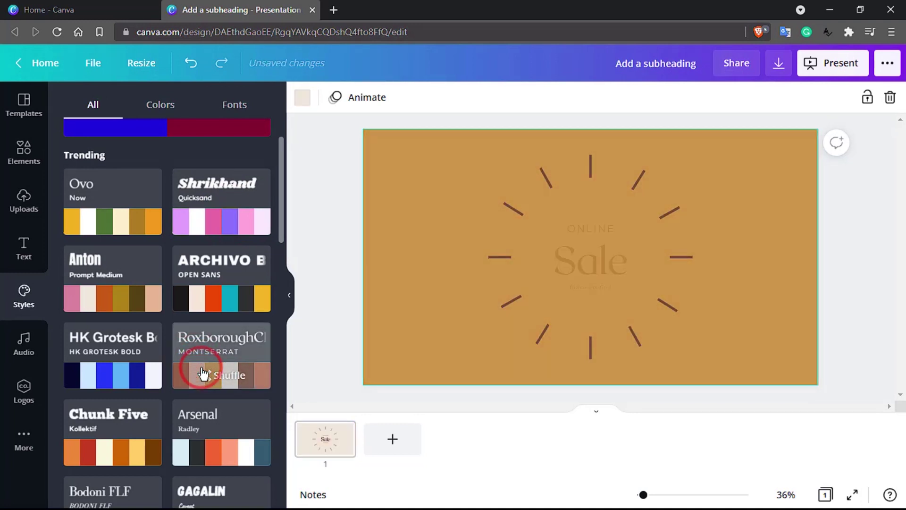
click(202, 371)
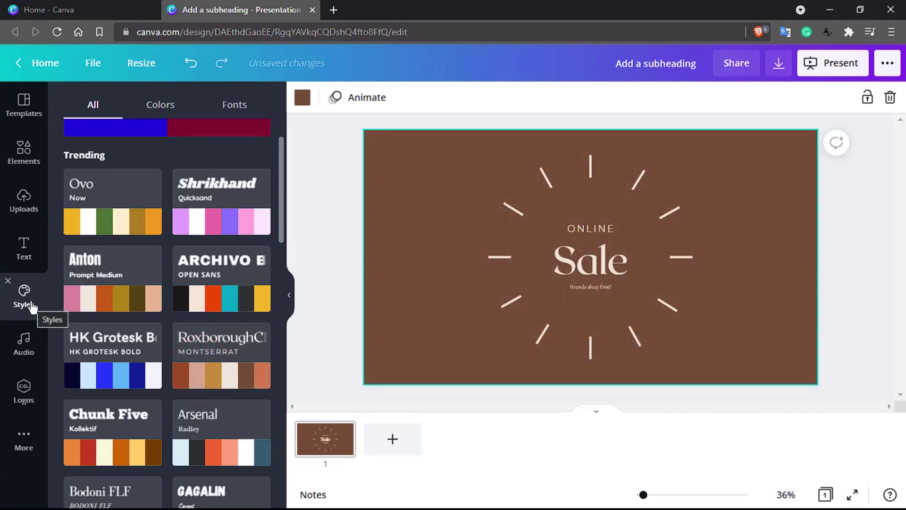
Step: Add the recently used Happy Whistling Ukulele audio track to the design and play it
click(26, 344)
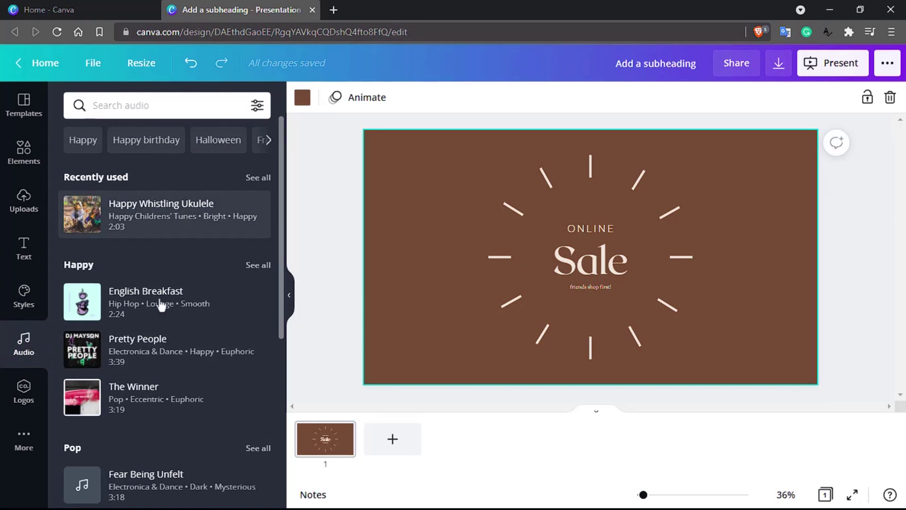
scroll(150, 347, down, 3)
scroll(148, 346, up, 3)
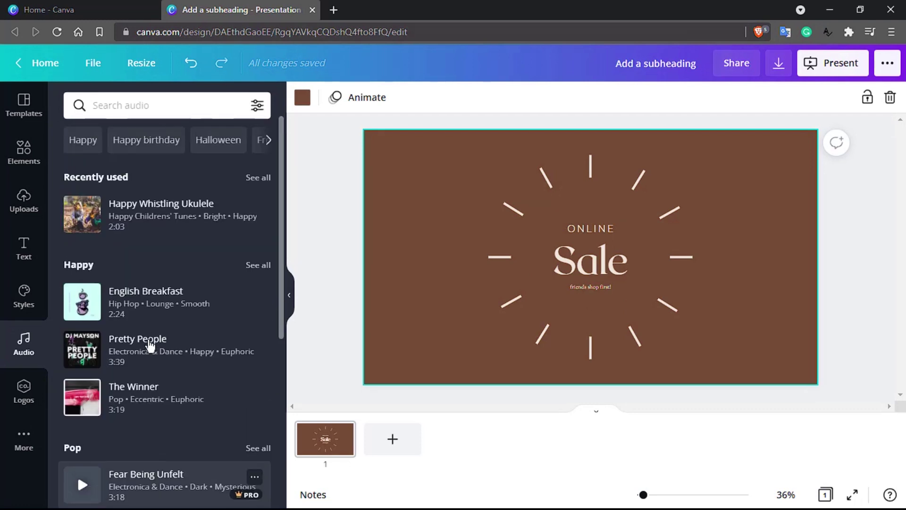
click(164, 208)
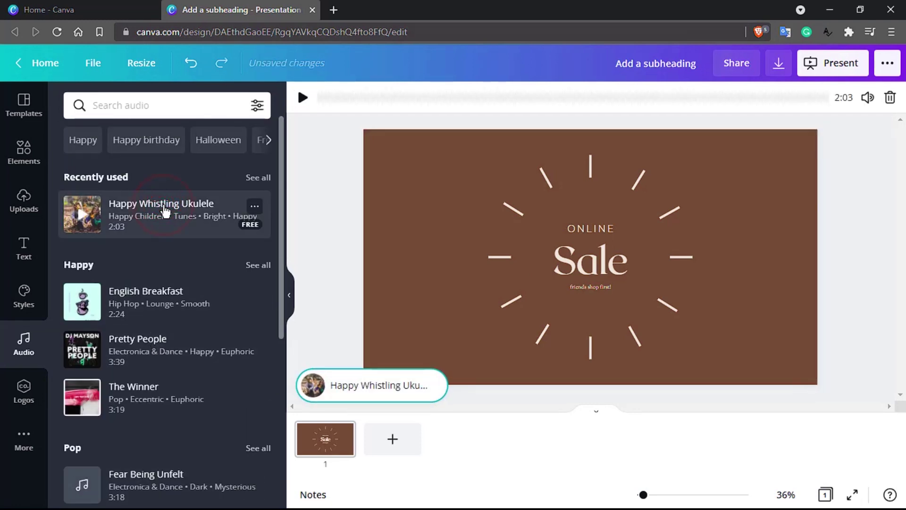
click(356, 390)
click(302, 99)
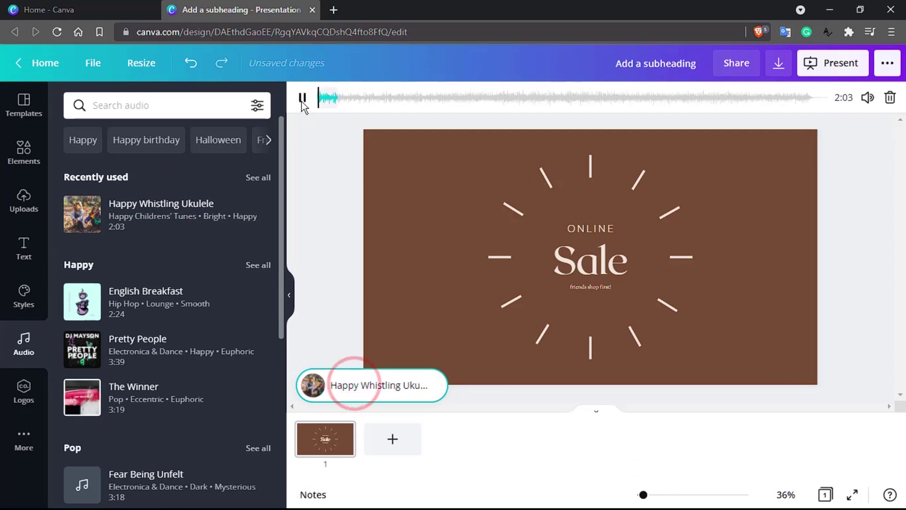
Step: Pause the Happy Whistling Ukulele track and remove it from the design
click(302, 100)
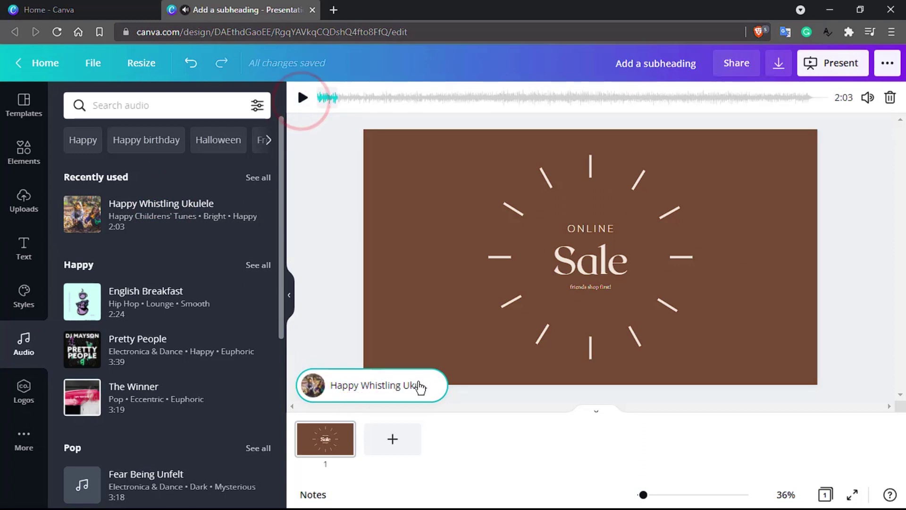
click(419, 383)
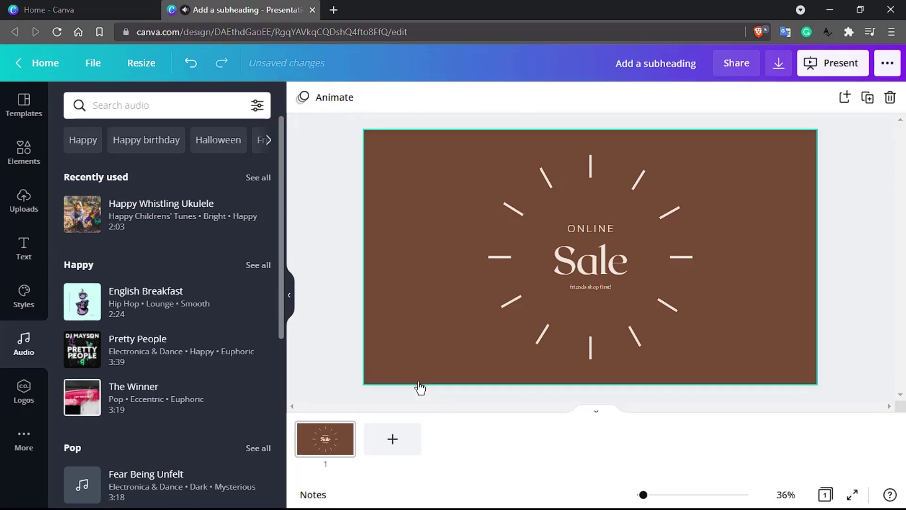
Step: View the logo library and the list of additional Canva apps, and open the Photos collection
click(9, 391)
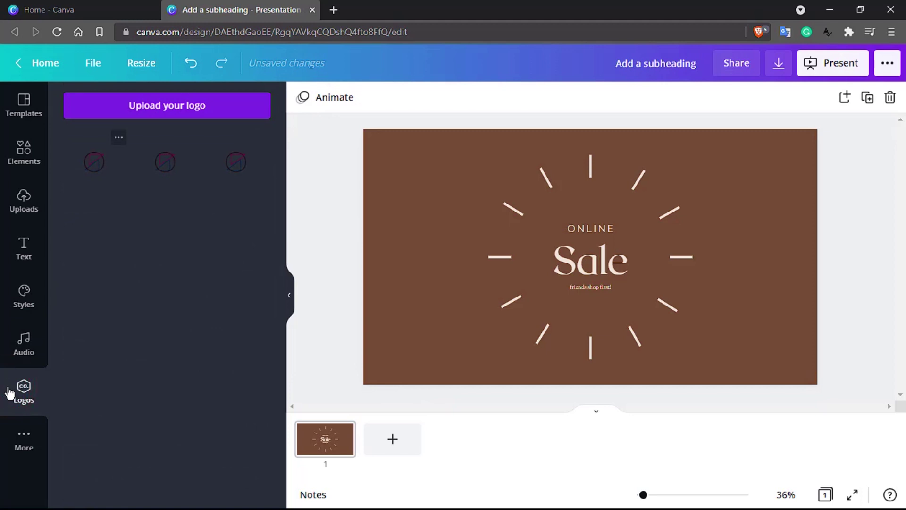
click(41, 442)
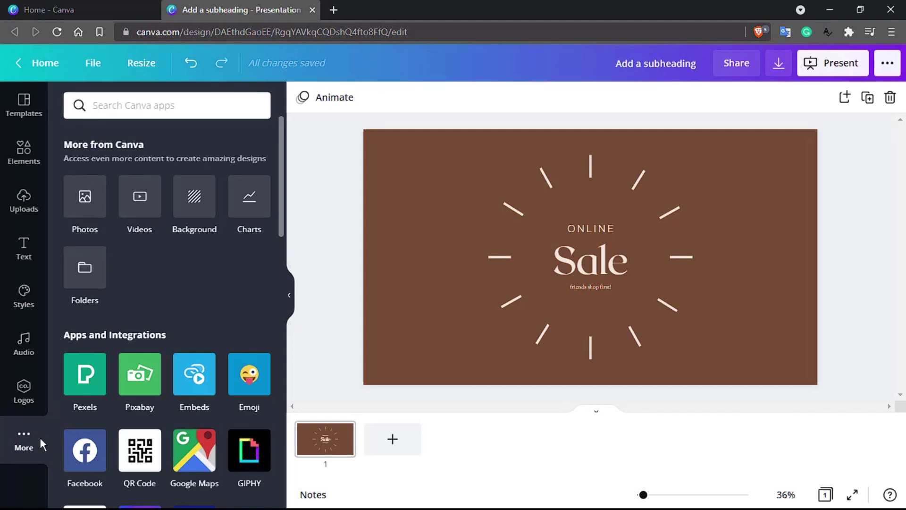
click(92, 196)
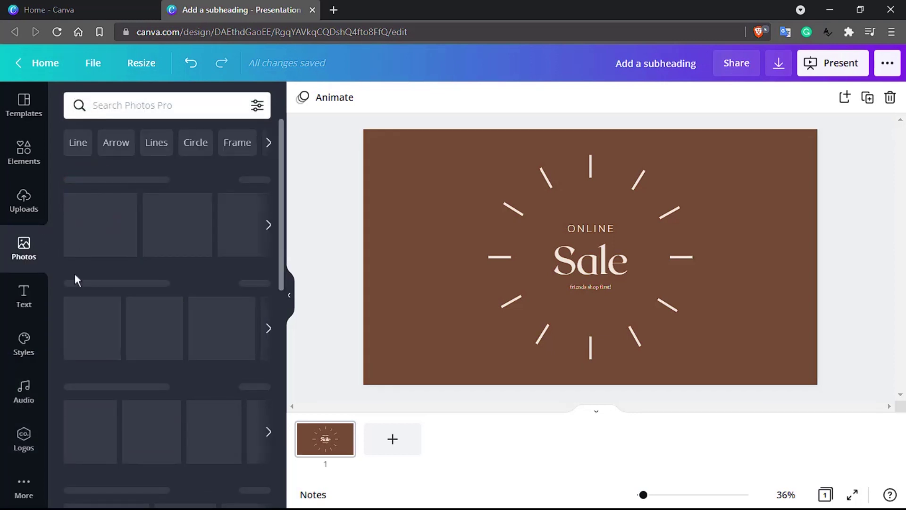
Step: Open the Background library and try the white pattern with purple flowers, followed by the night city landscape, as the slide background
click(31, 483)
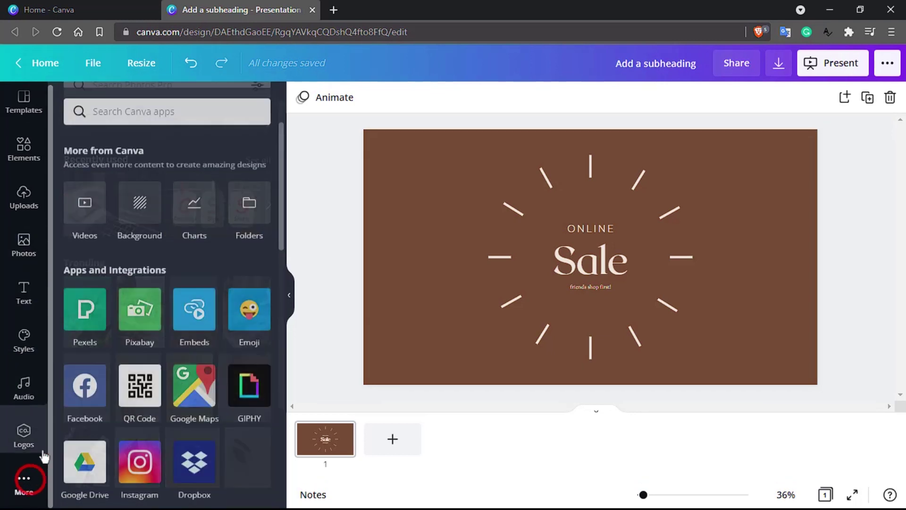
click(141, 197)
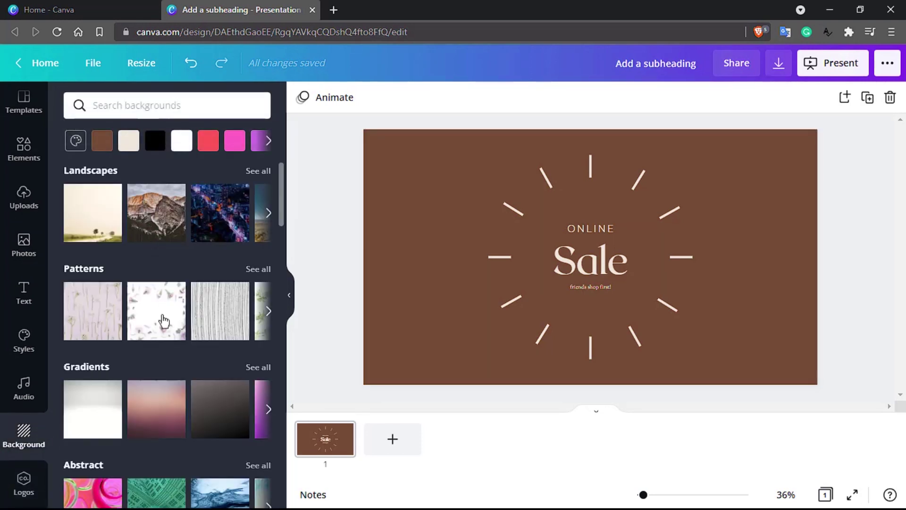
click(163, 321)
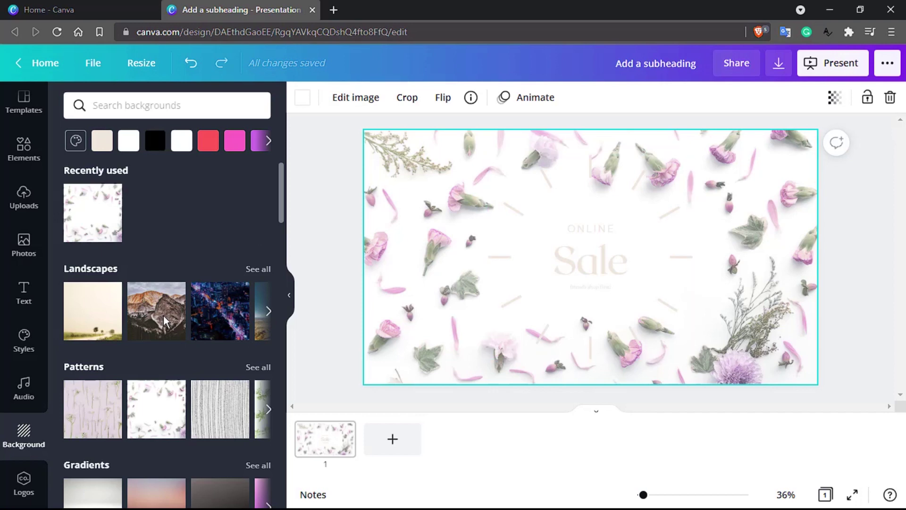
click(227, 325)
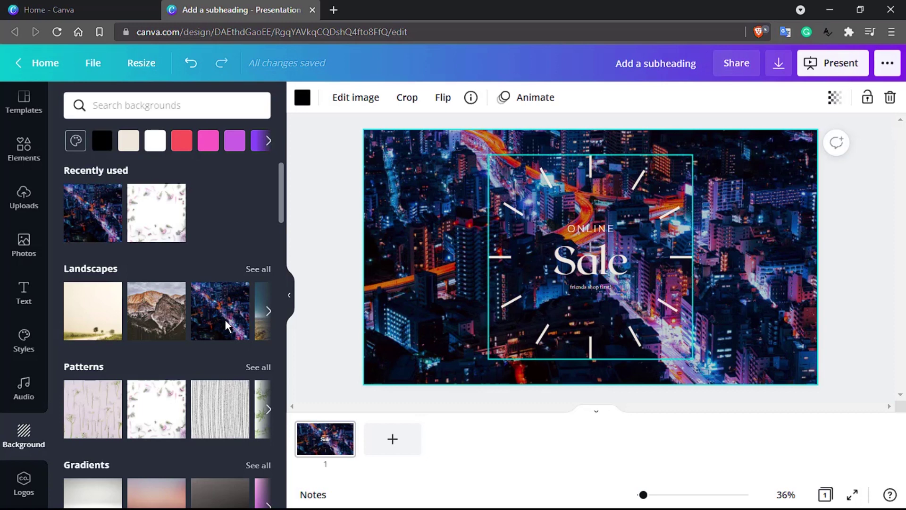
Step: Try the green abstract architecture image and the pink-to-purple blurred gradient as the slide background
scroll(225, 321, down, 4)
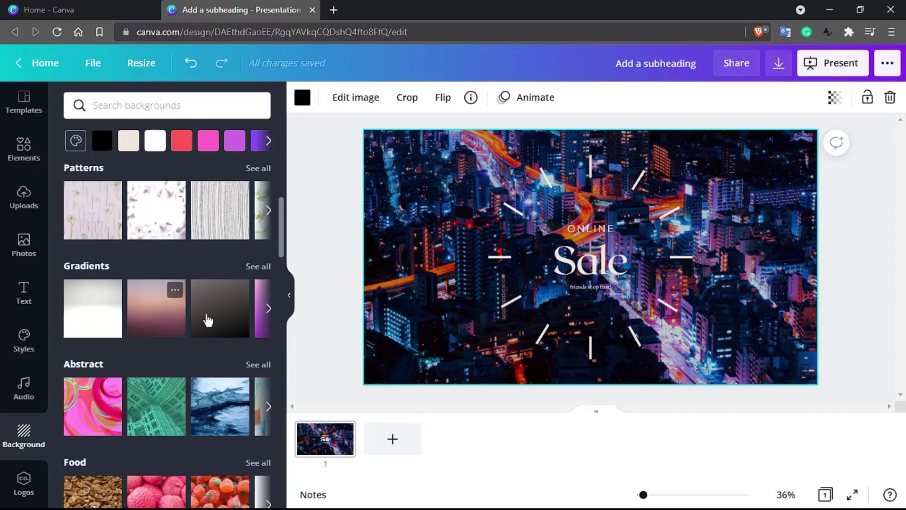
scroll(160, 307, down, 3)
click(154, 299)
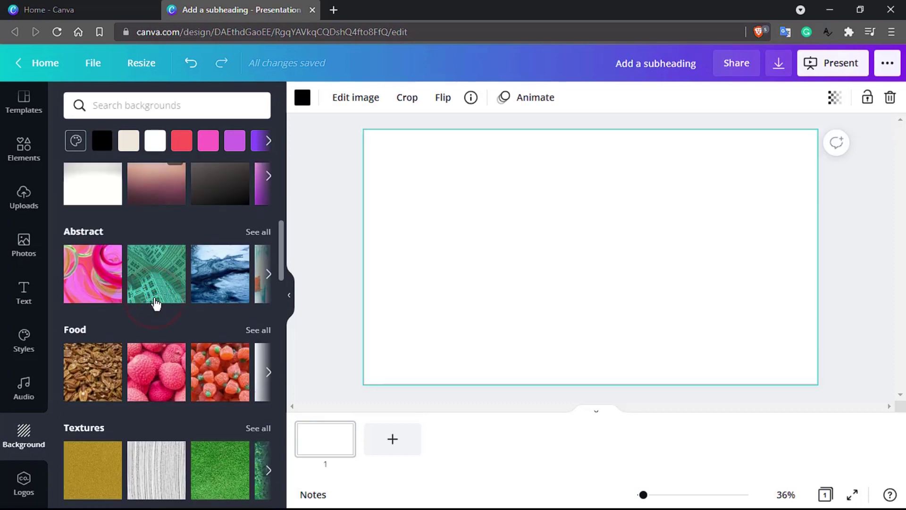
scroll(146, 264, up, 1)
click(144, 253)
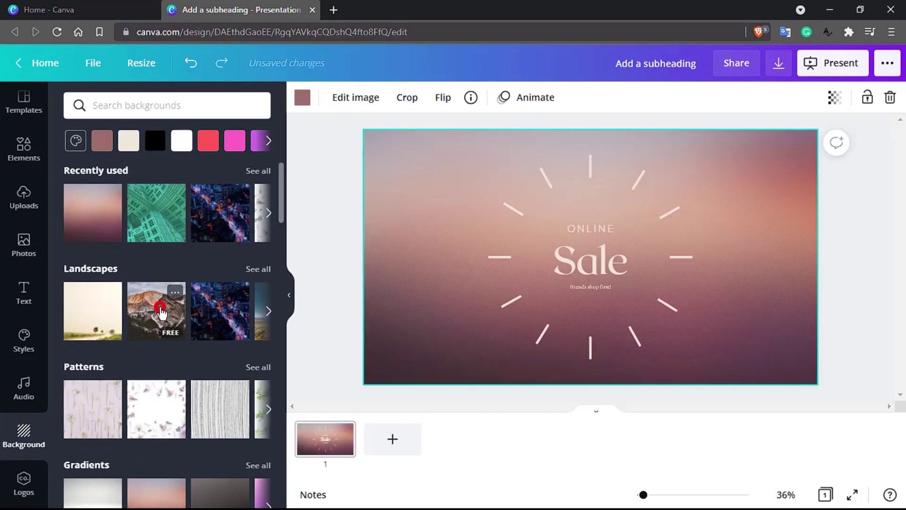
Step: Try the rocky mountain landscape and the lilac pattern with green flower stems as the slide background
click(160, 310)
scroll(162, 313, down, 3)
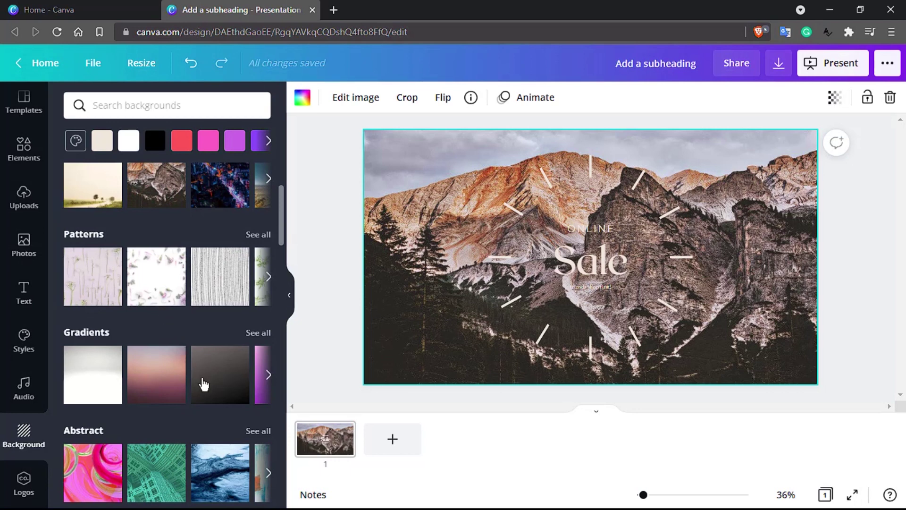
scroll(202, 379, up, 1)
scroll(202, 378, down, 1)
scroll(194, 301, up, 3)
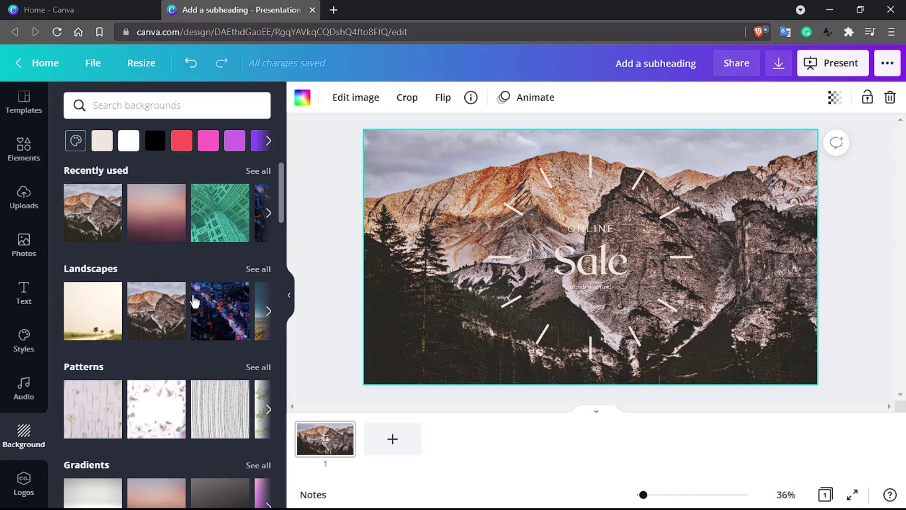
scroll(104, 338, down, 1)
click(100, 344)
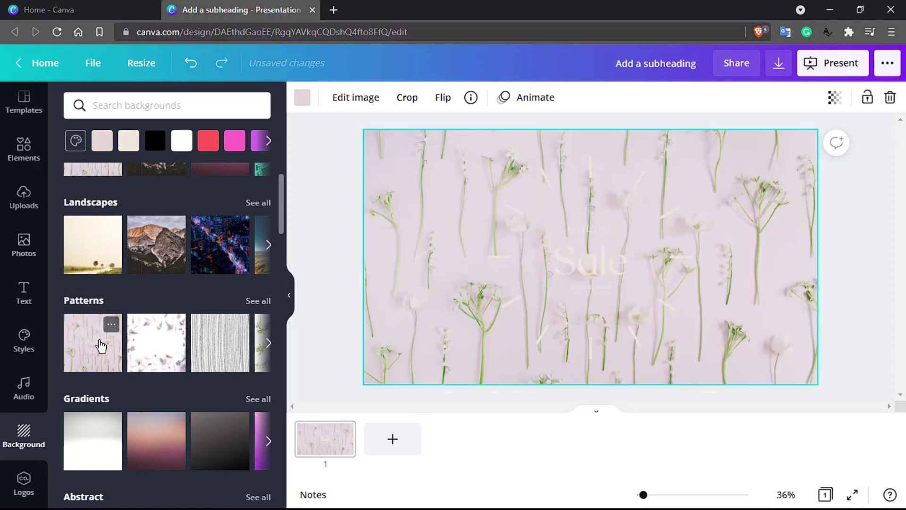
Step: Try the grey striped pattern on the slide and compare the dark grey gradient with the pink-to-purple one
scroll(101, 346, down, 1)
click(208, 285)
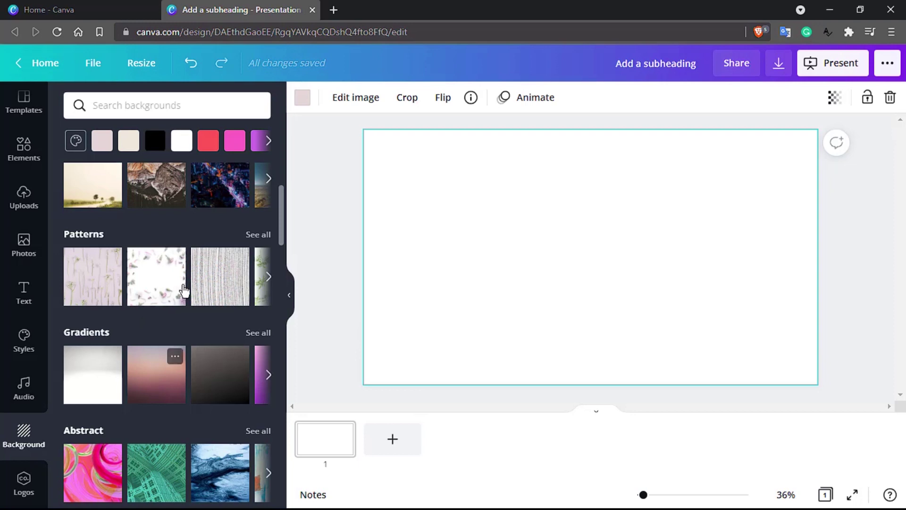
scroll(174, 302, down, 1)
click(171, 315)
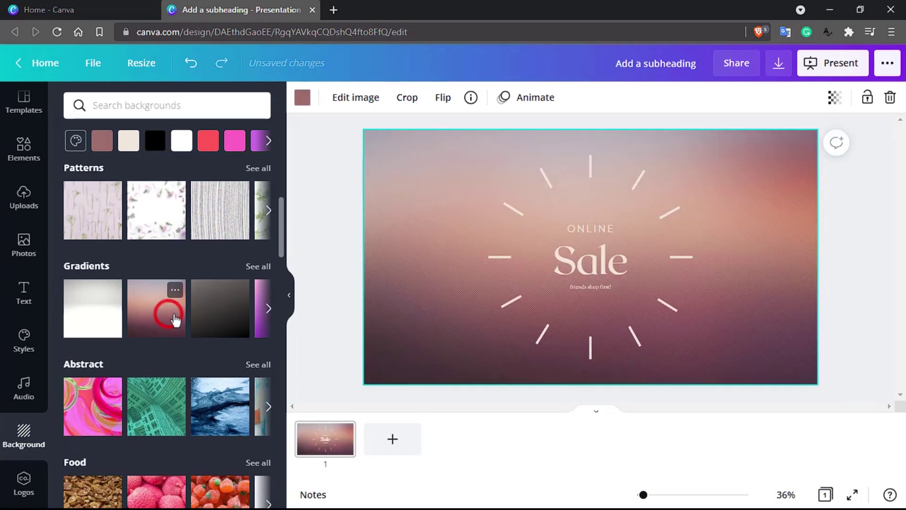
click(231, 321)
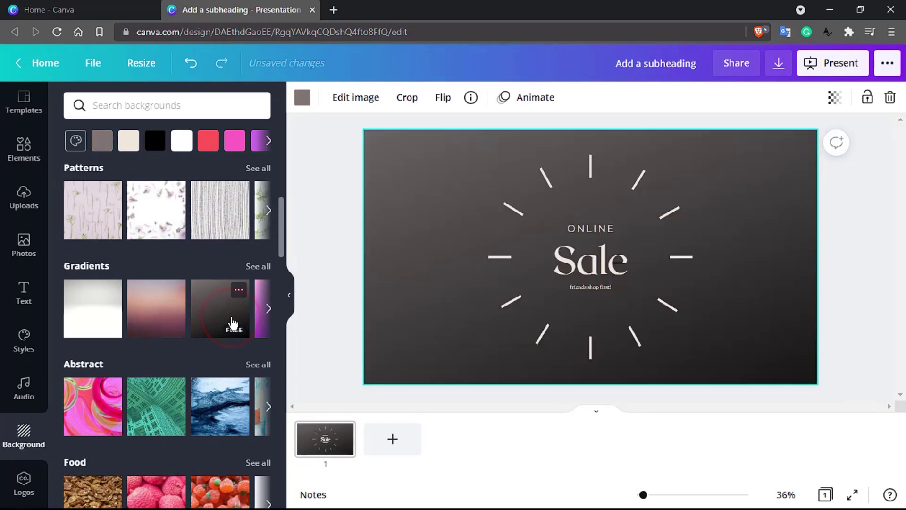
click(175, 320)
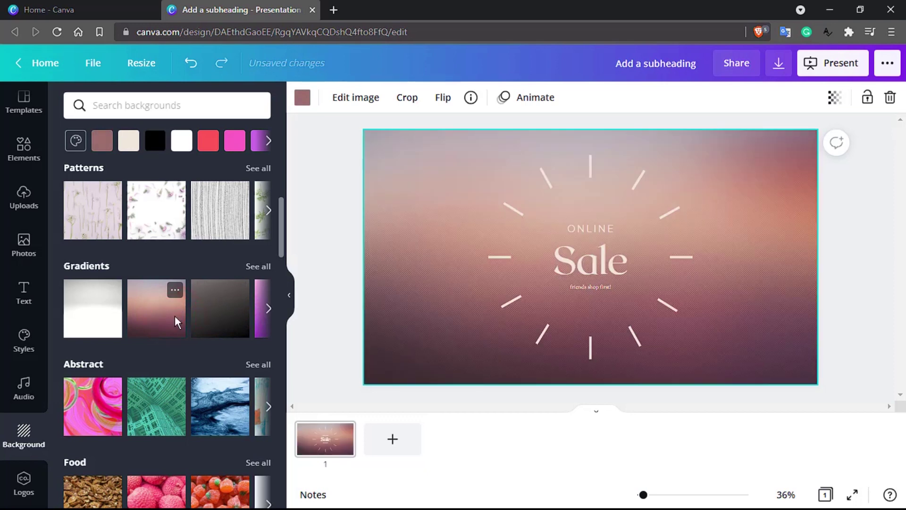
Step: Try the pink swirl, blue marbled and green architecture images from the Abstract category as the slide background
scroll(103, 307, down, 3)
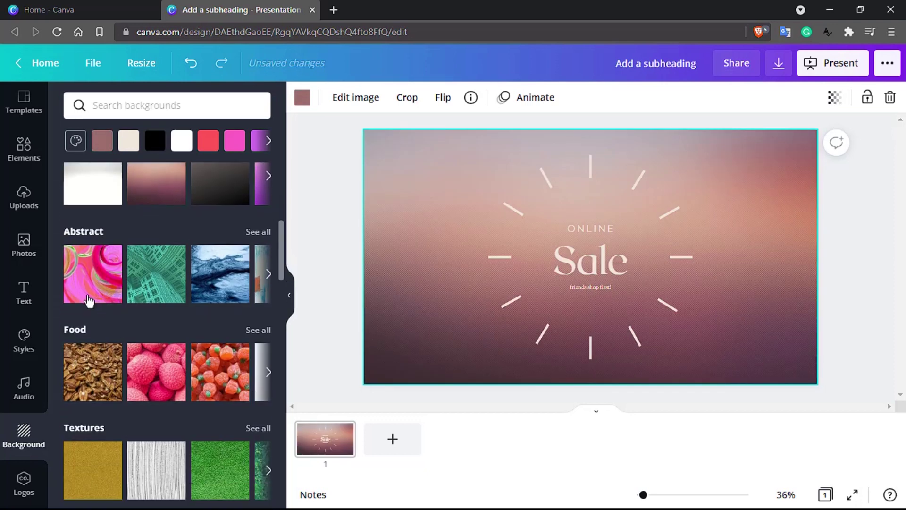
click(85, 295)
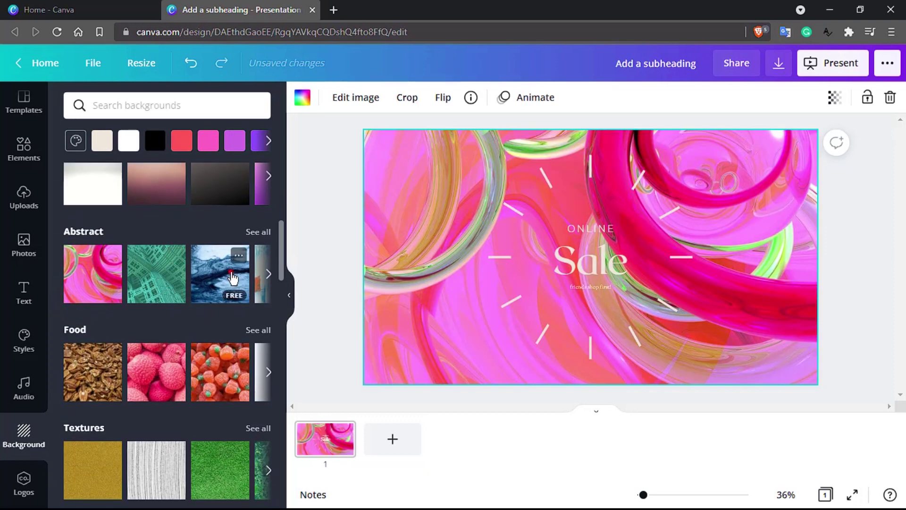
click(228, 274)
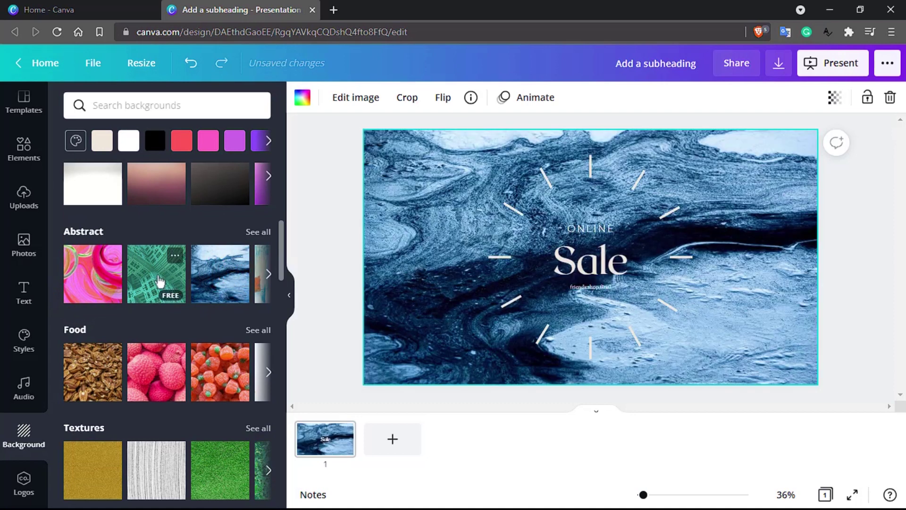
click(154, 278)
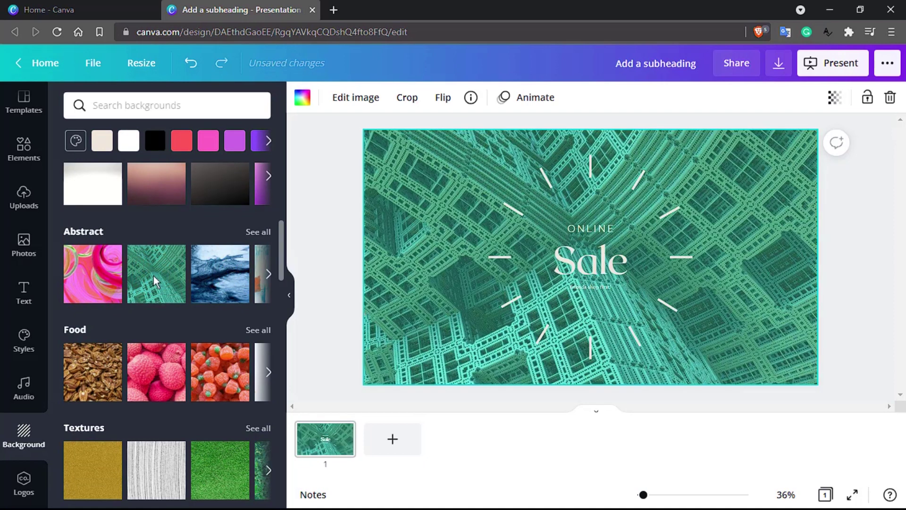
Step: Try the pink fruit background from Food, then the grey striped and green images from Textures
scroll(113, 259, down, 1)
scroll(112, 258, down, 3)
click(146, 238)
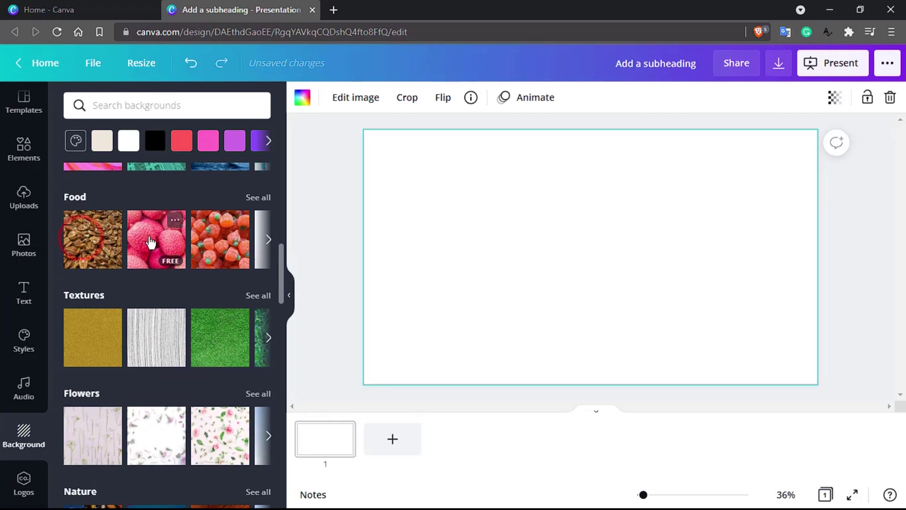
click(139, 339)
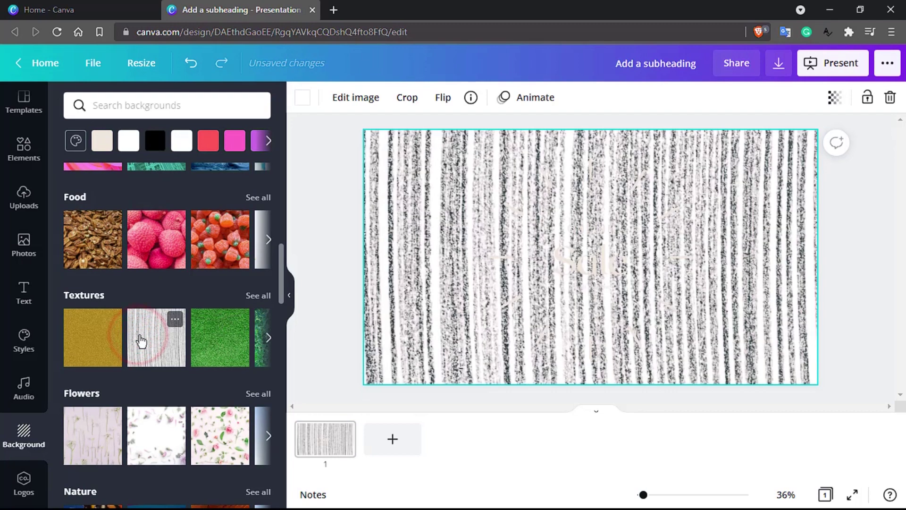
click(198, 336)
Step: Try the white purple-flower background from Flowers and the reddish-brown feather close-up from Nature on the slide
scroll(197, 338, down, 3)
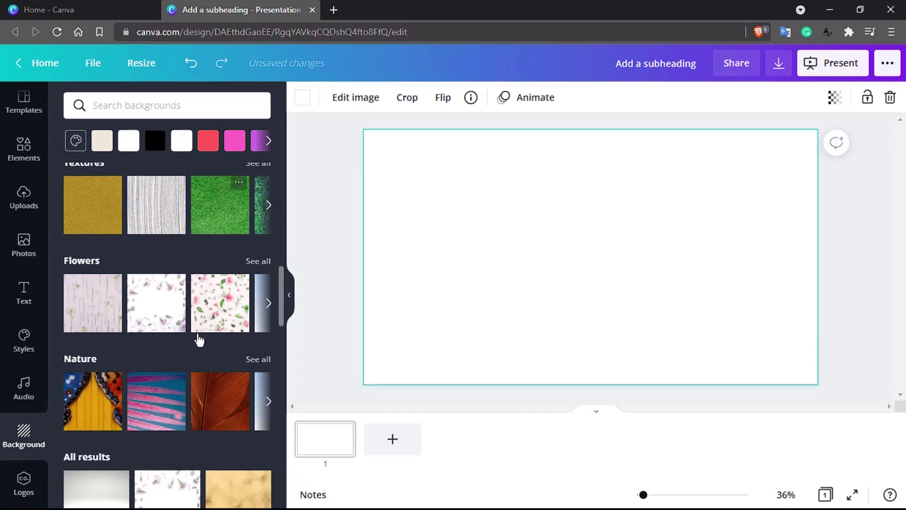
click(154, 309)
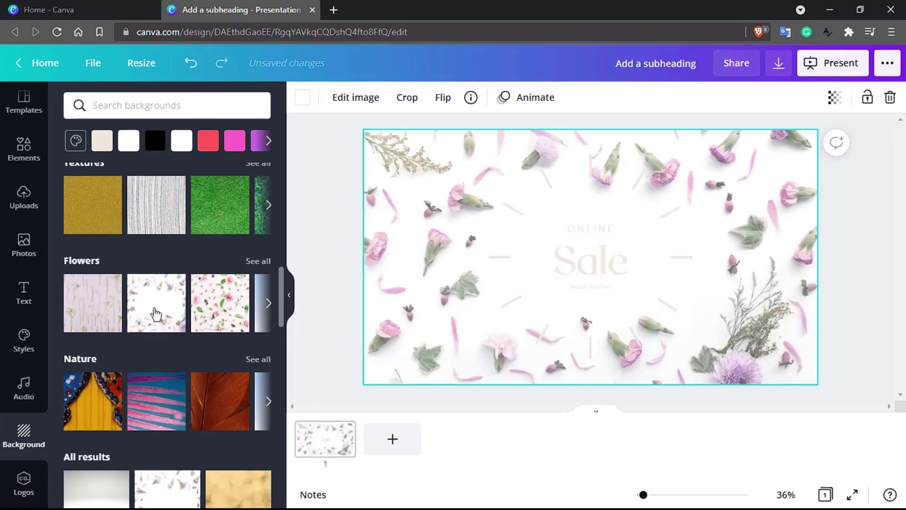
click(214, 407)
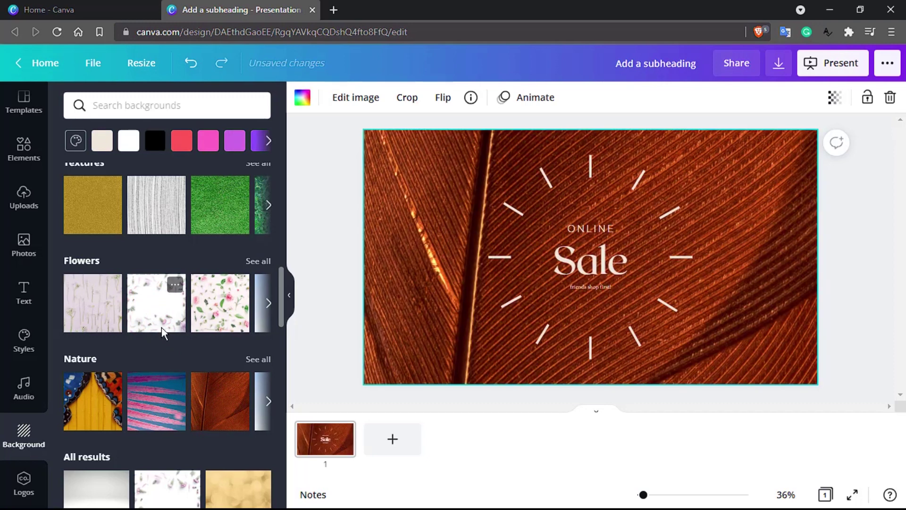
Step: Set the slide background to the yellow wooden wall with painted blue and orange butterfly wings from all results
scroll(161, 327, down, 3)
scroll(159, 385, down, 5)
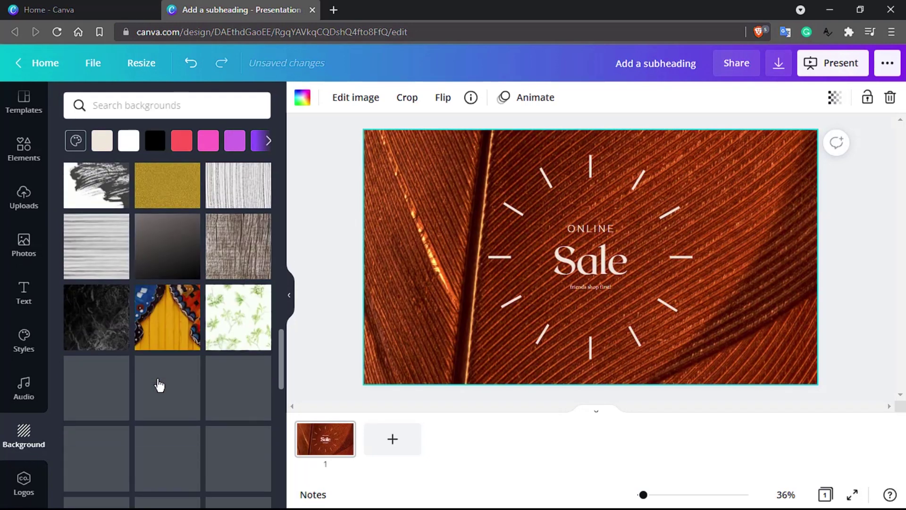
click(161, 347)
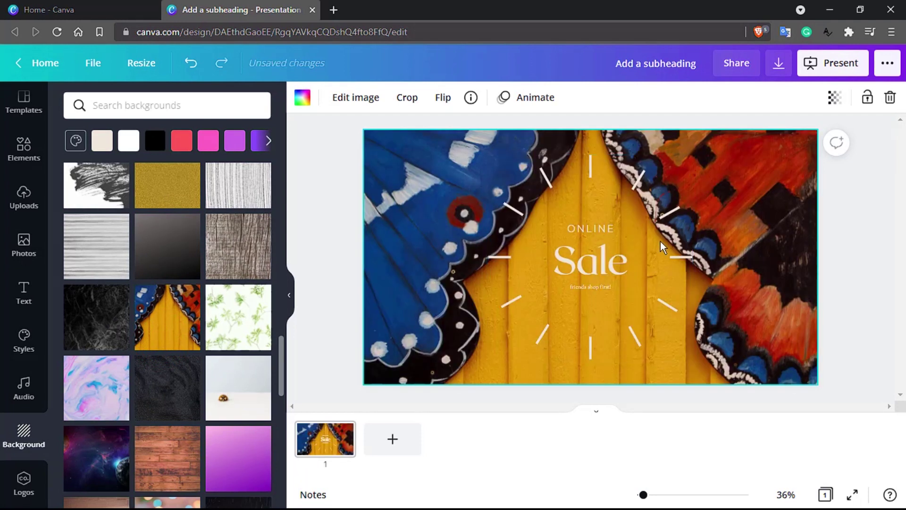
Step: Remove the Audio shortcut from the editor's sidebar
scroll(24, 447, up, 1)
click(24, 446)
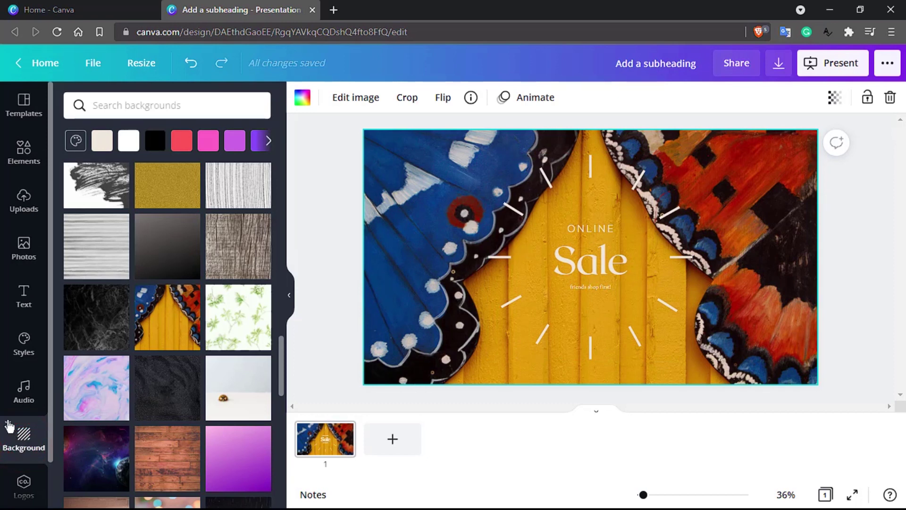
click(32, 391)
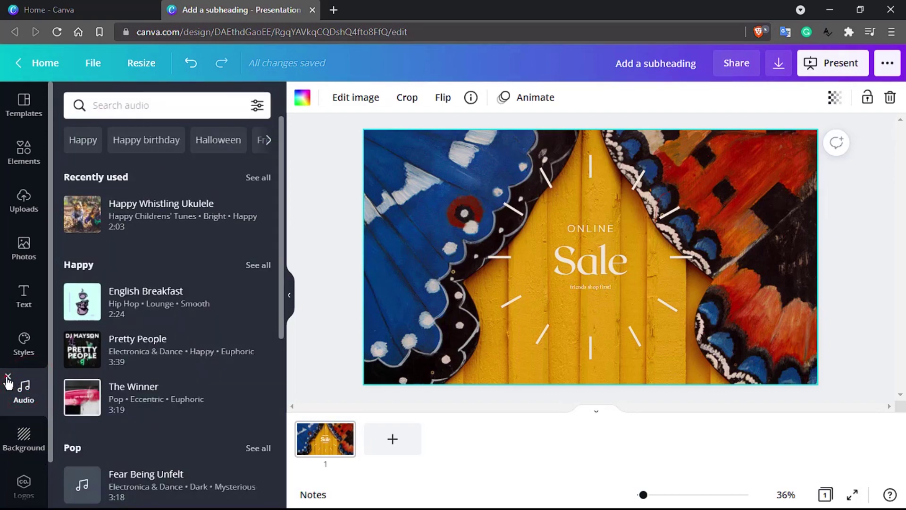
click(8, 376)
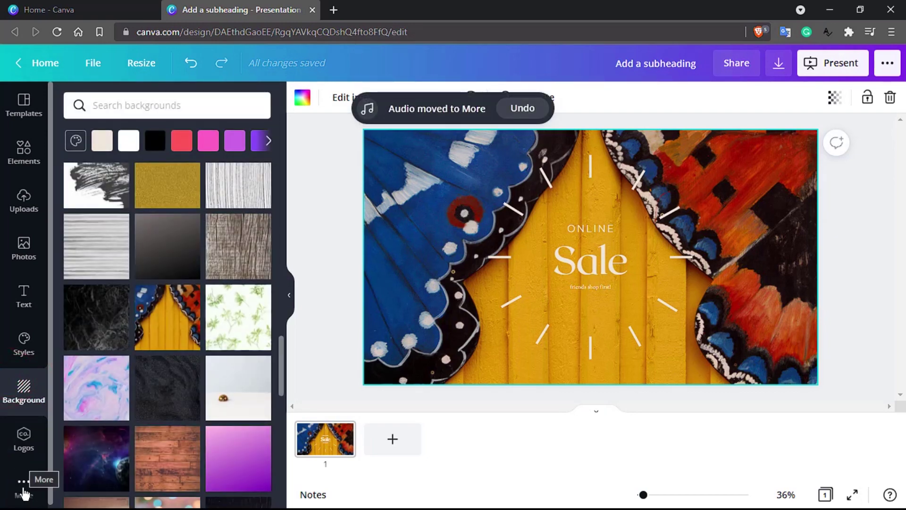
Step: Open the Charts collection from the additional Canva content to view the available chart types
click(24, 491)
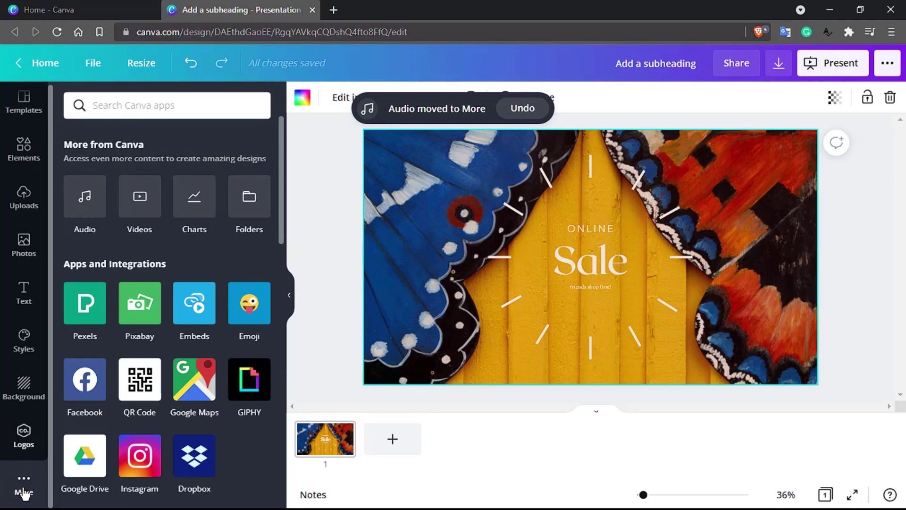
click(193, 203)
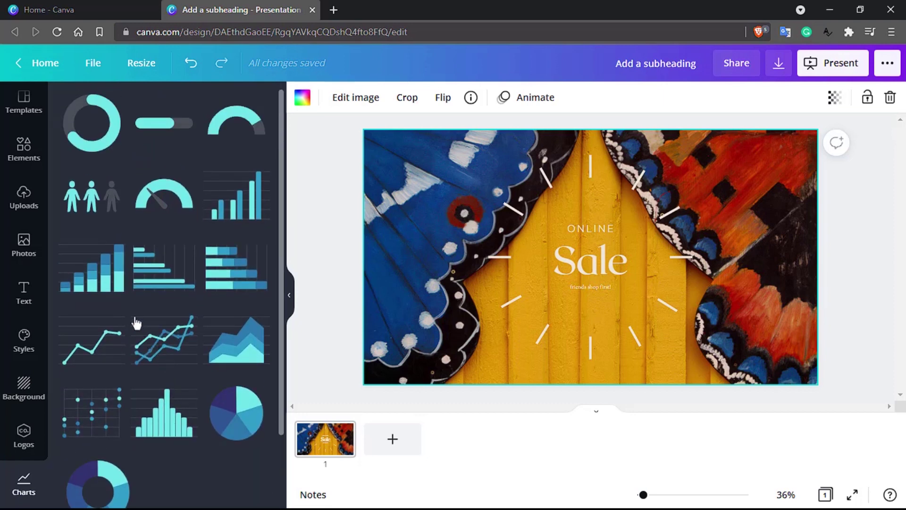
Step: Insert a stacked bar chart on the sale slide and another one on a new blank page
click(105, 279)
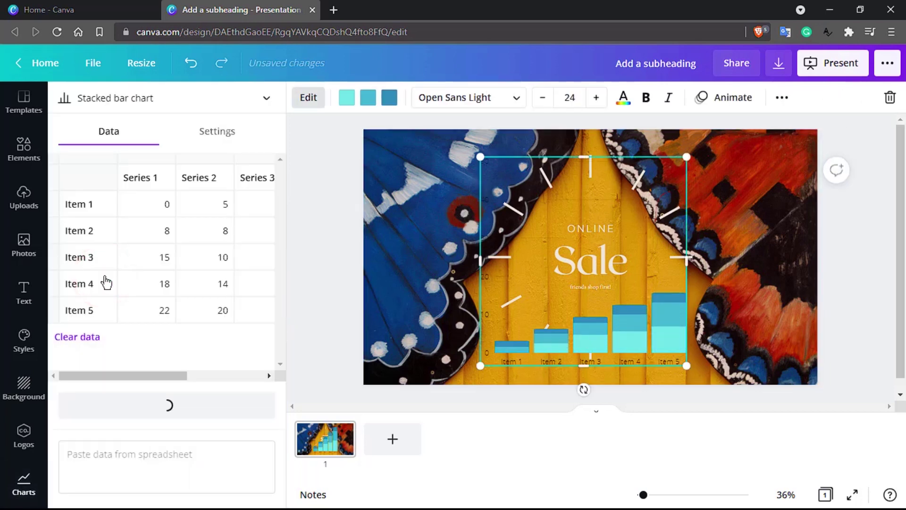
click(385, 438)
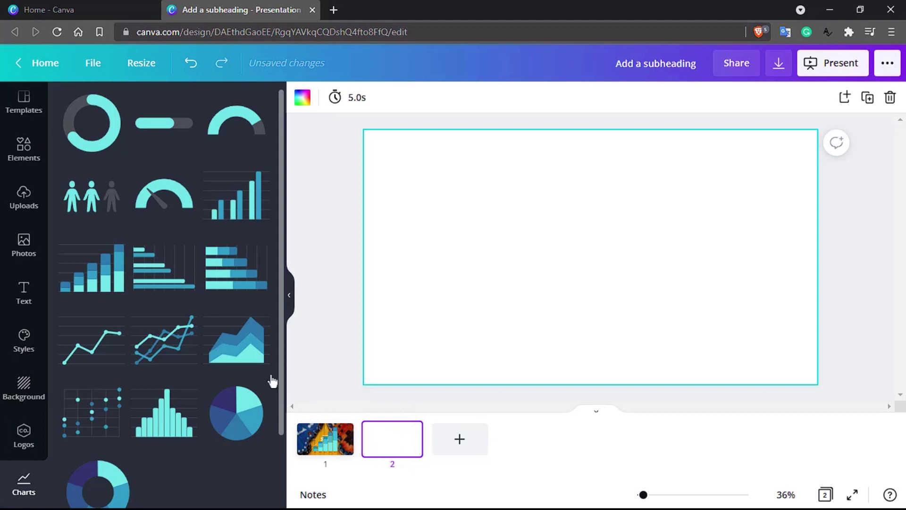
click(80, 272)
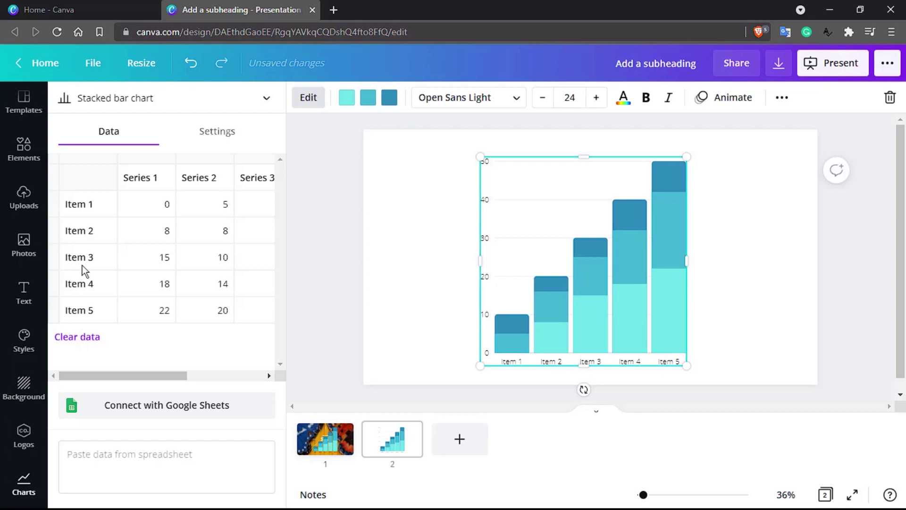
Step: Rename the fifth item in the second page's chart data as Potato
click(99, 205)
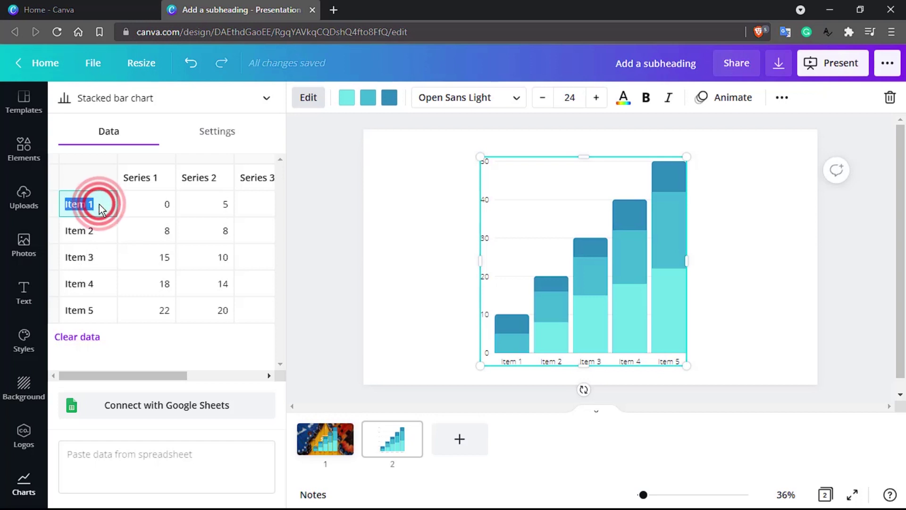
click(91, 311)
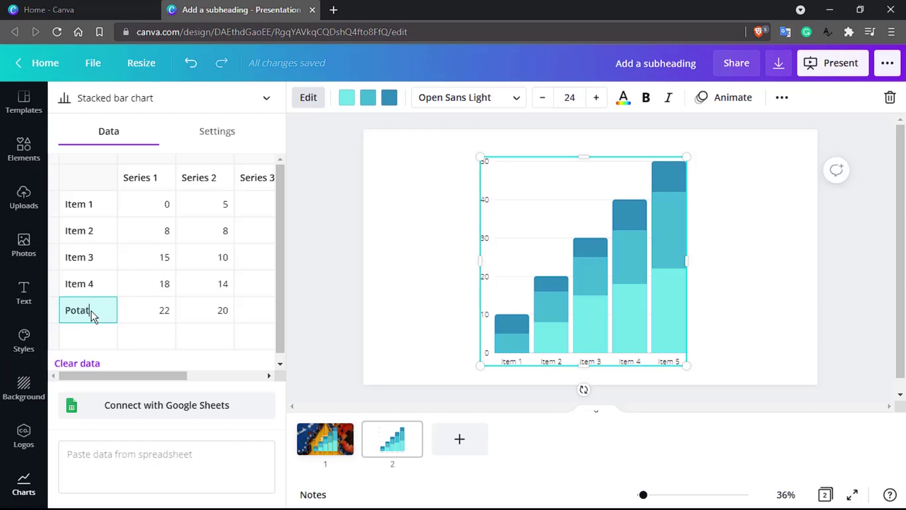
click(158, 323)
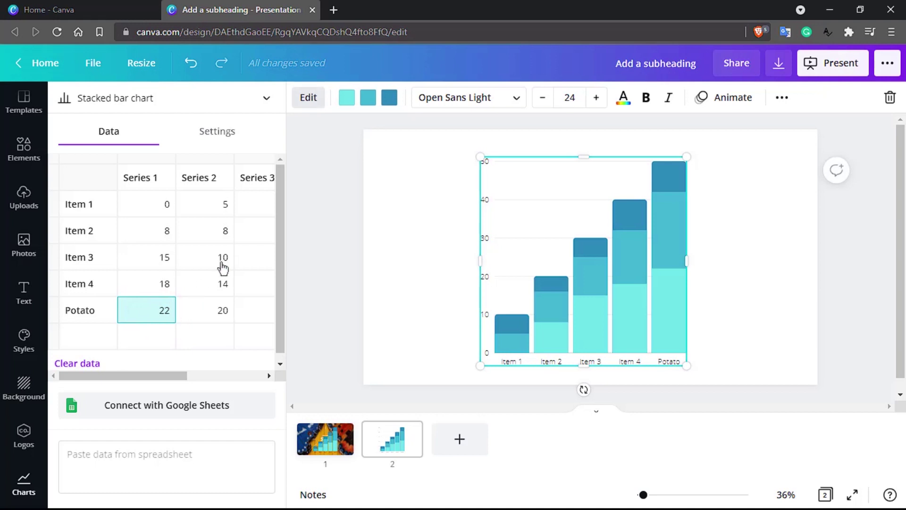
Step: Try black, medium grey and light grey for the chart's three series colors, and undo the recoloring
click(392, 99)
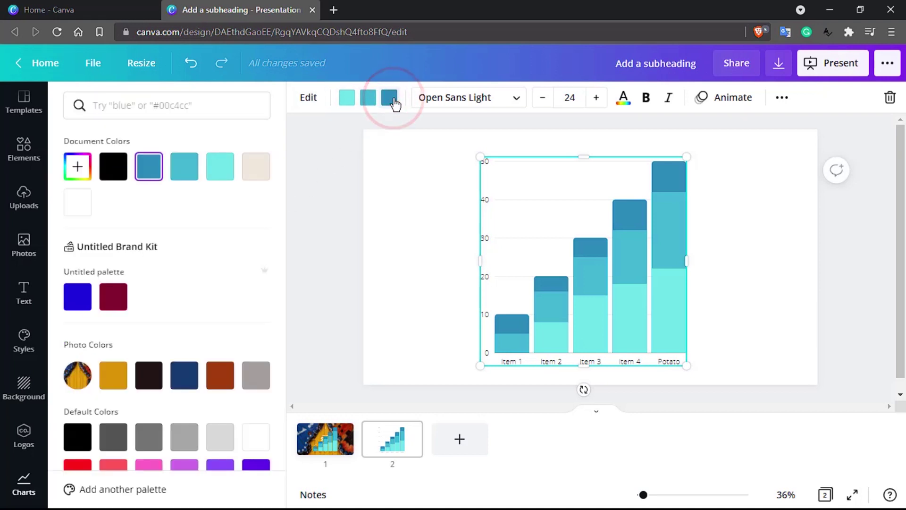
click(116, 167)
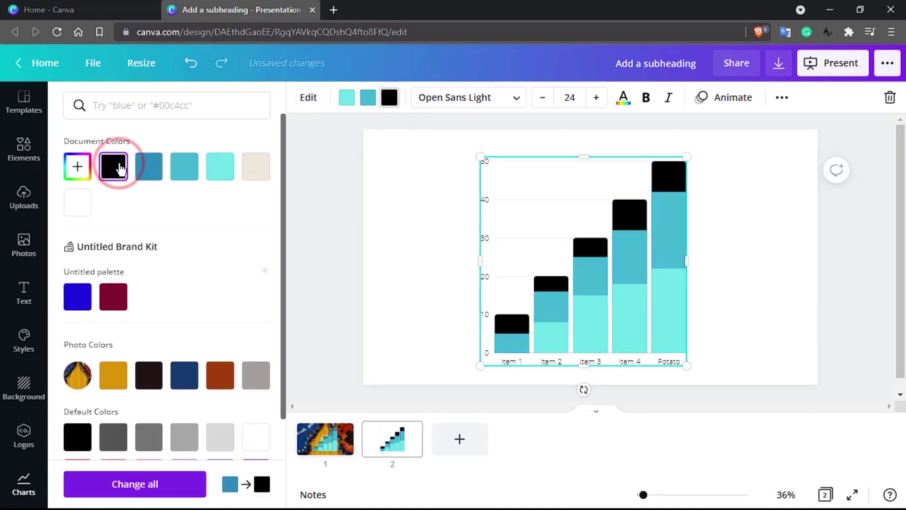
click(672, 227)
click(368, 98)
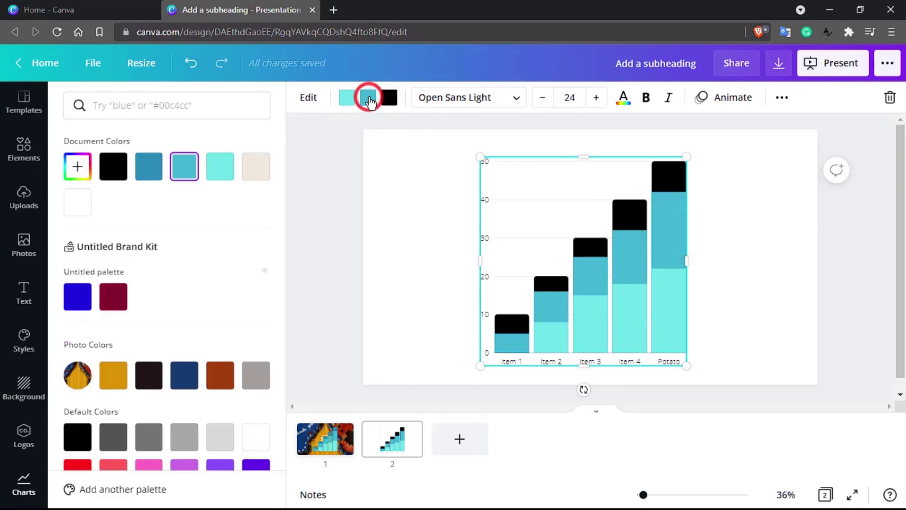
click(149, 436)
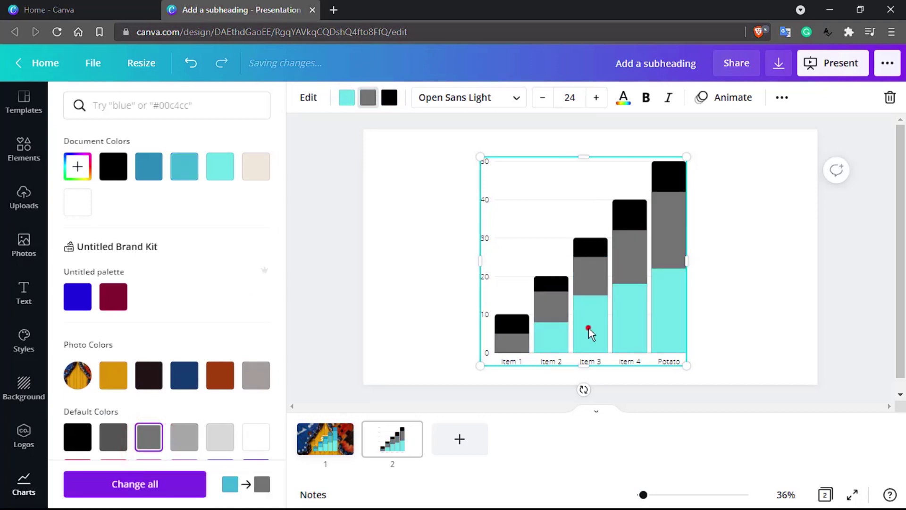
click(587, 328)
click(350, 97)
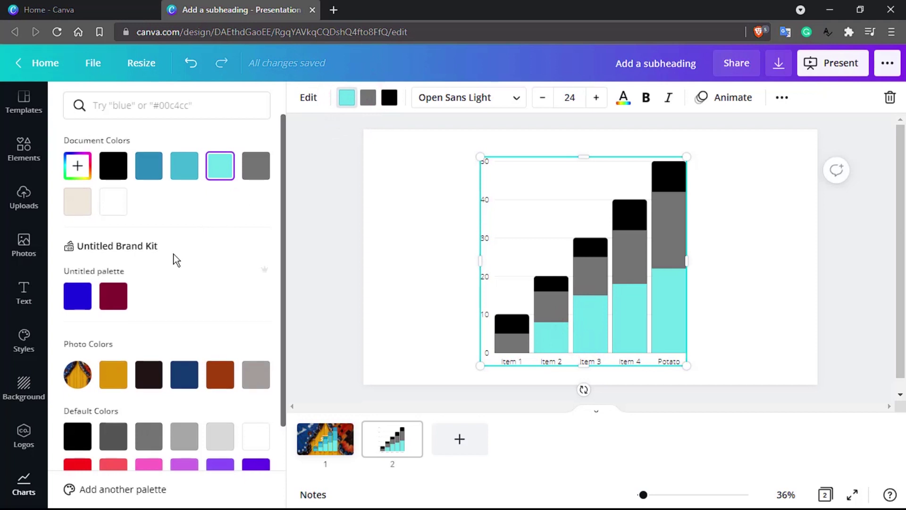
scroll(172, 259, down, 3)
click(227, 337)
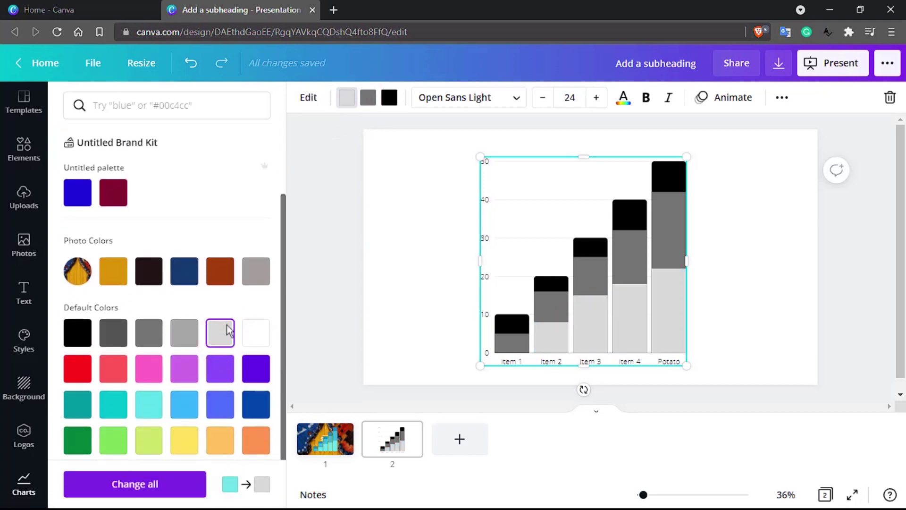
click(188, 63)
click(187, 63)
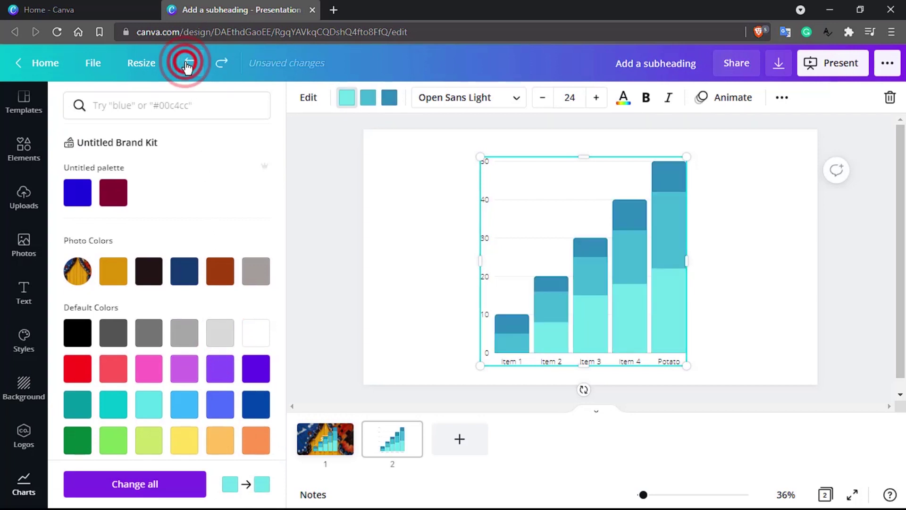
Step: Set the chart's Series 1 values to 5 for Item 2, 10 for Item 3, 15 for Item 4 and 20 for Potato
click(571, 310)
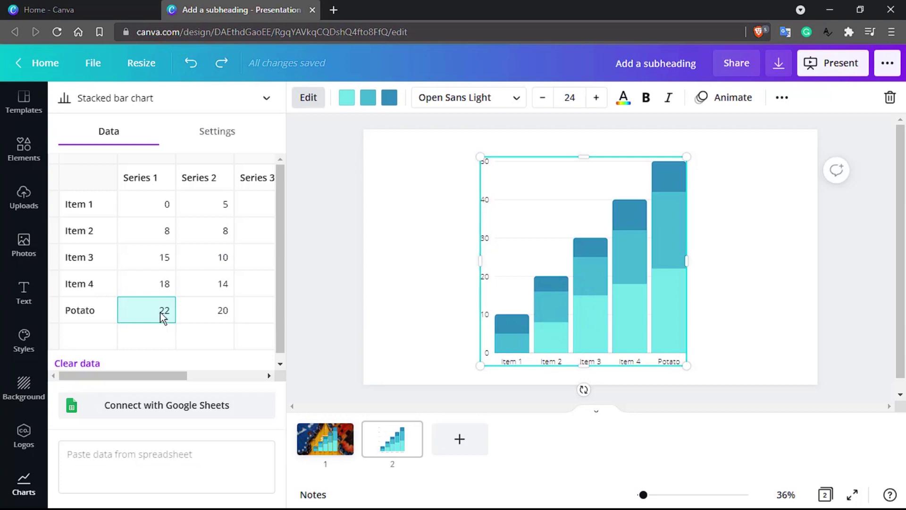
click(147, 204)
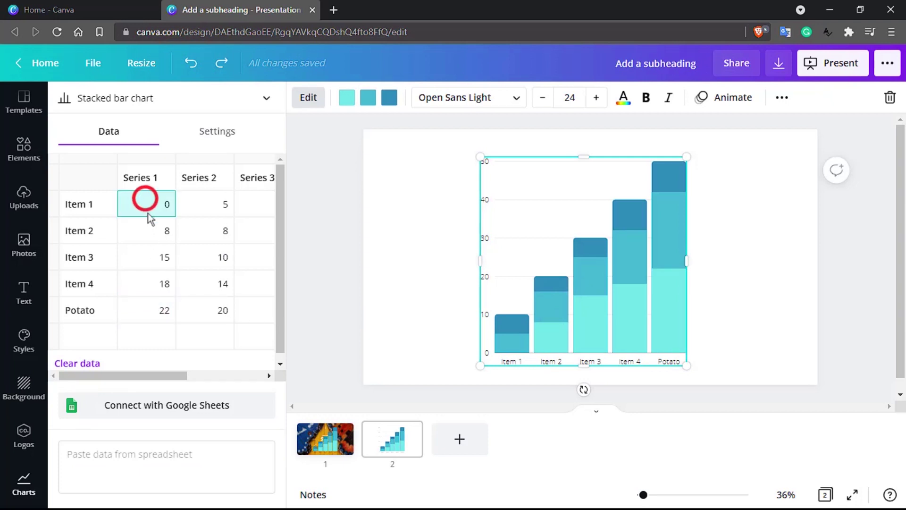
click(150, 233)
text(5)
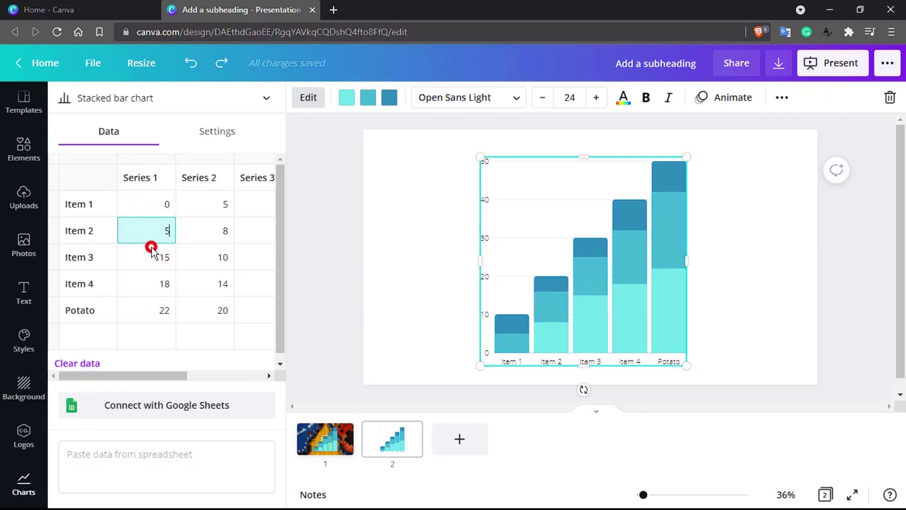
click(151, 247)
text(10)
click(154, 289)
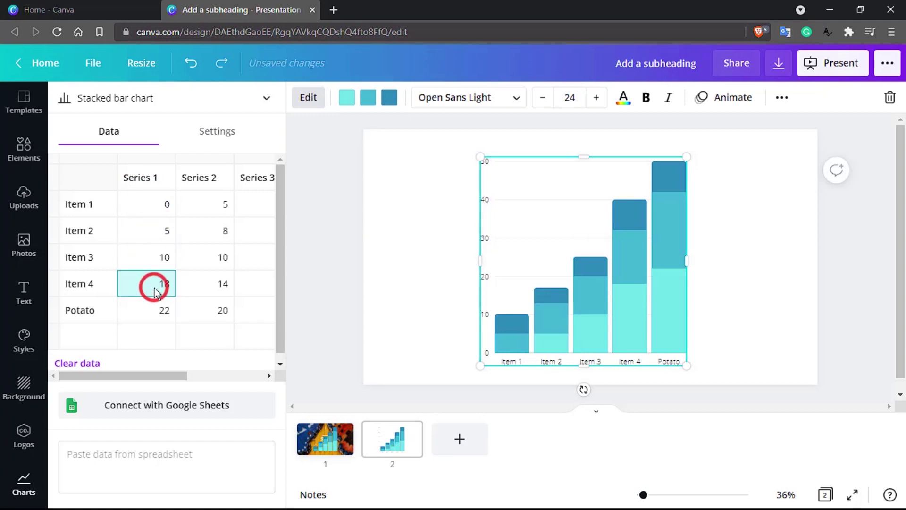
text(15)
click(166, 312)
text(20)
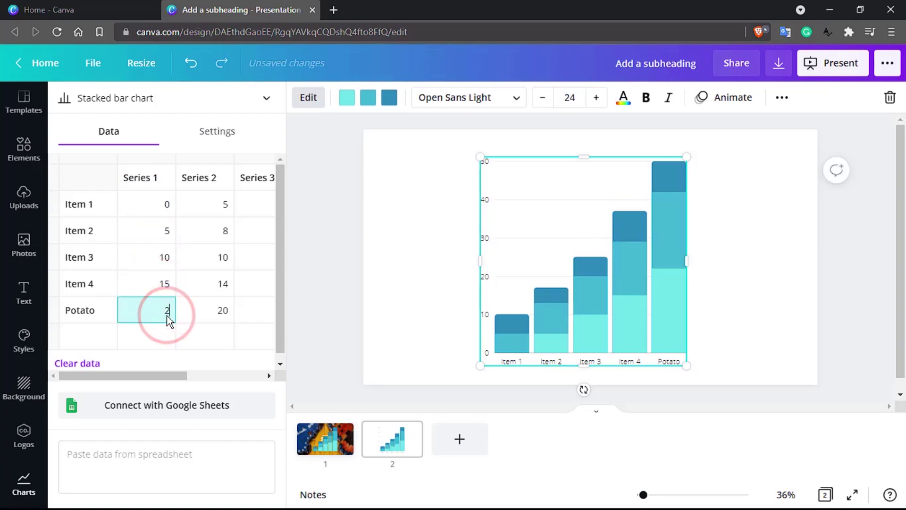
Step: Set the chart's Series 2 values to 10 for Potato, 5 for Item 4, and 0 for Items 1 to 3
click(222, 311)
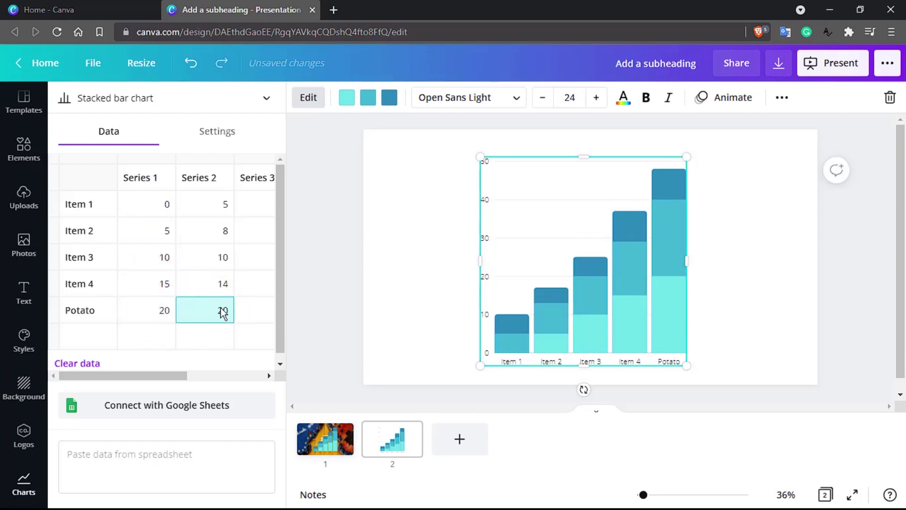
text(10)
click(220, 292)
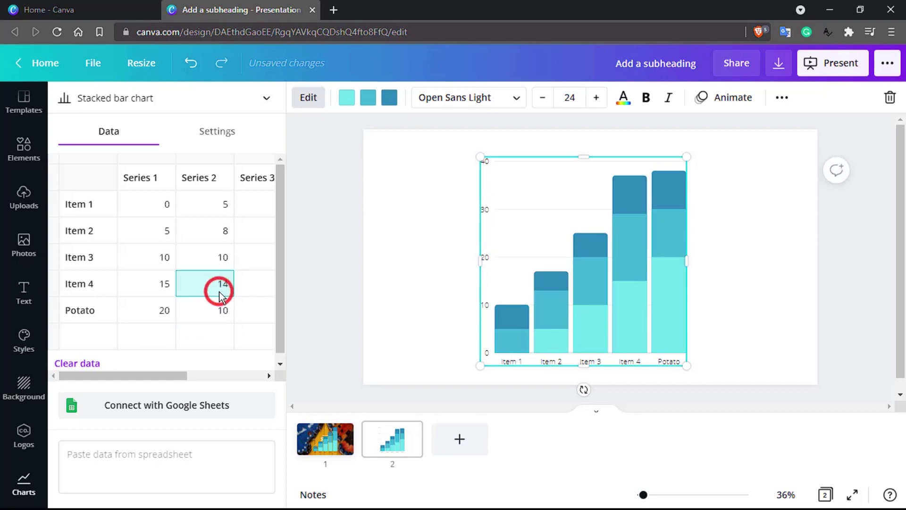
text(5)
click(224, 258)
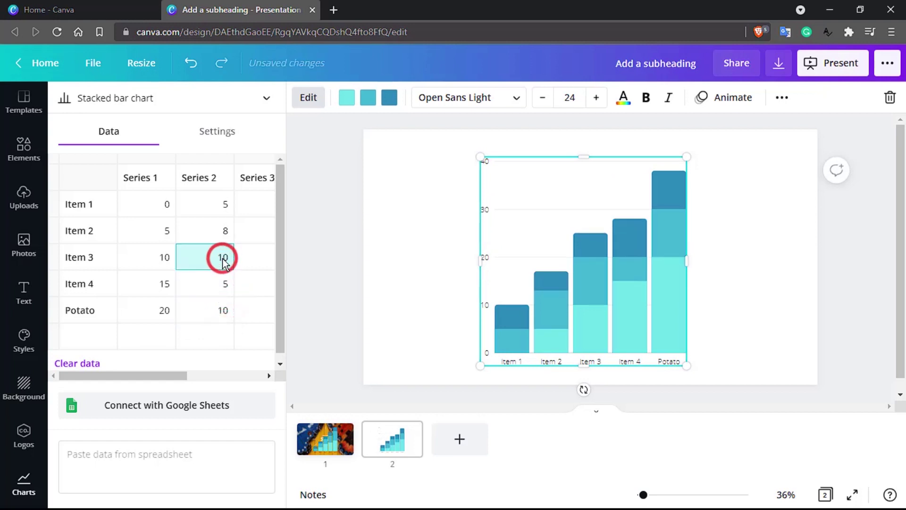
text(0)
click(223, 225)
text(0)
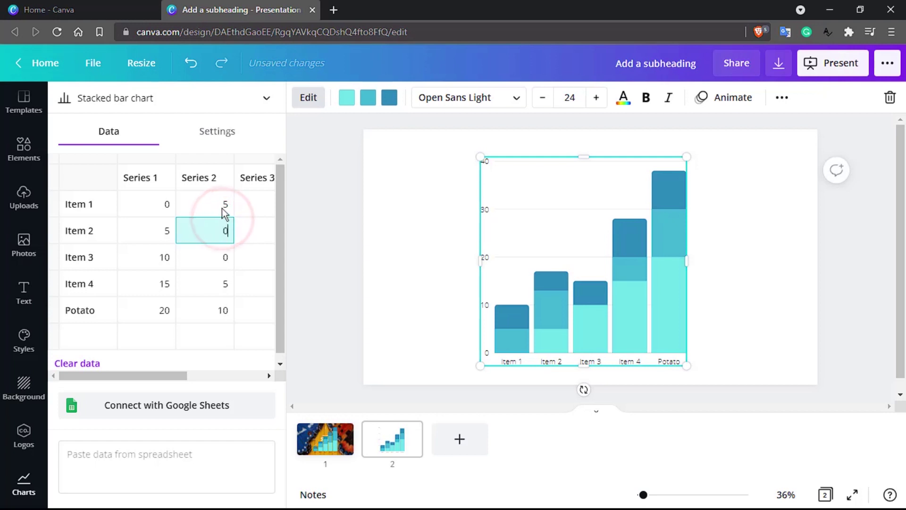
click(223, 206)
text(0)
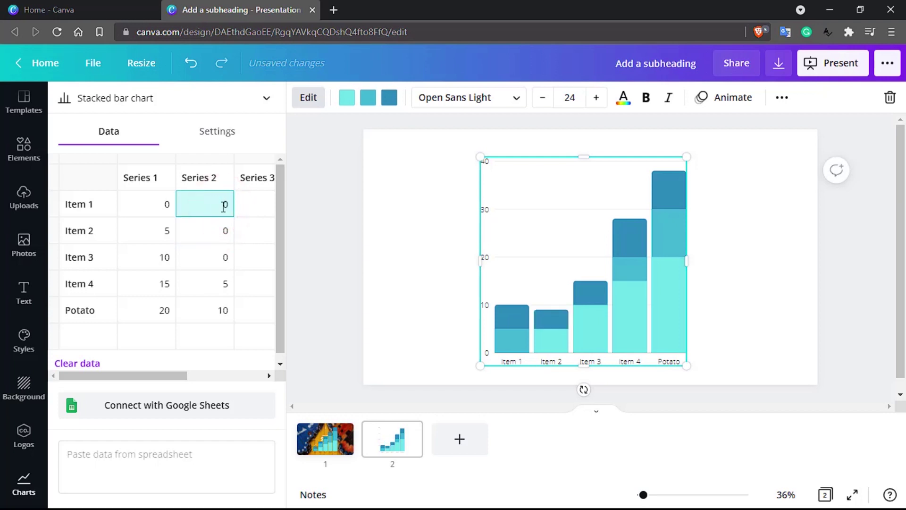
click(225, 265)
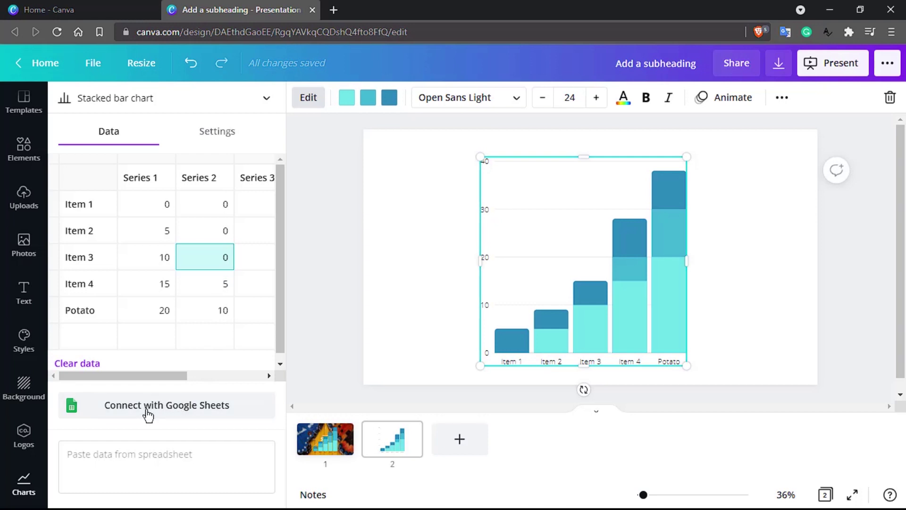
Step: Try hiding the chart's labels and its grid lines and ticks, restoring each of them
click(220, 142)
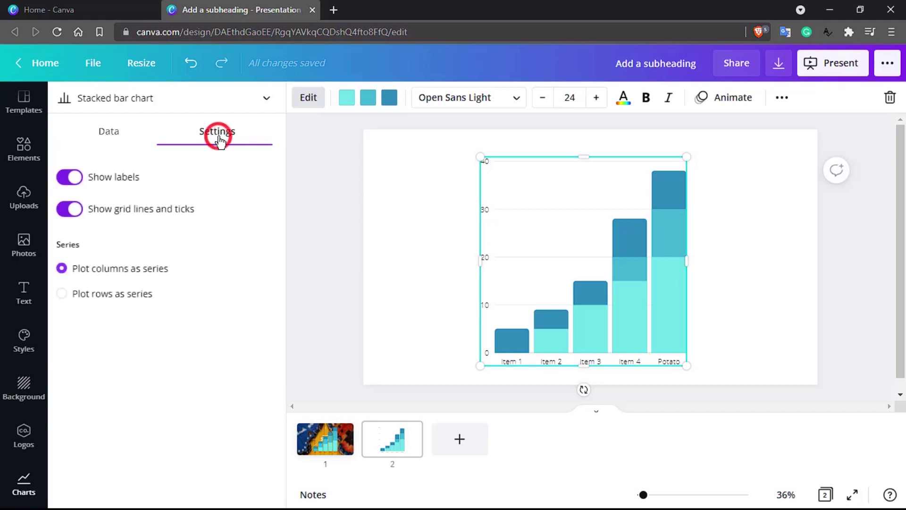
click(80, 181)
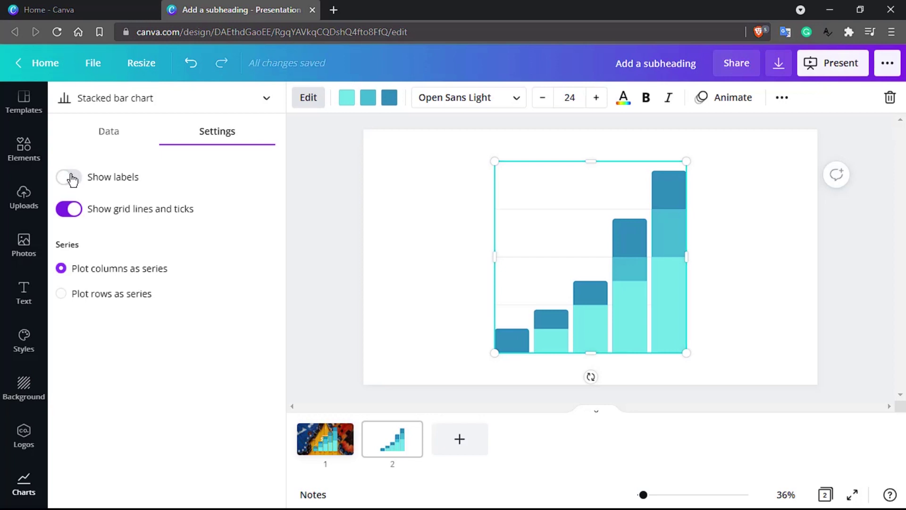
click(72, 178)
click(77, 216)
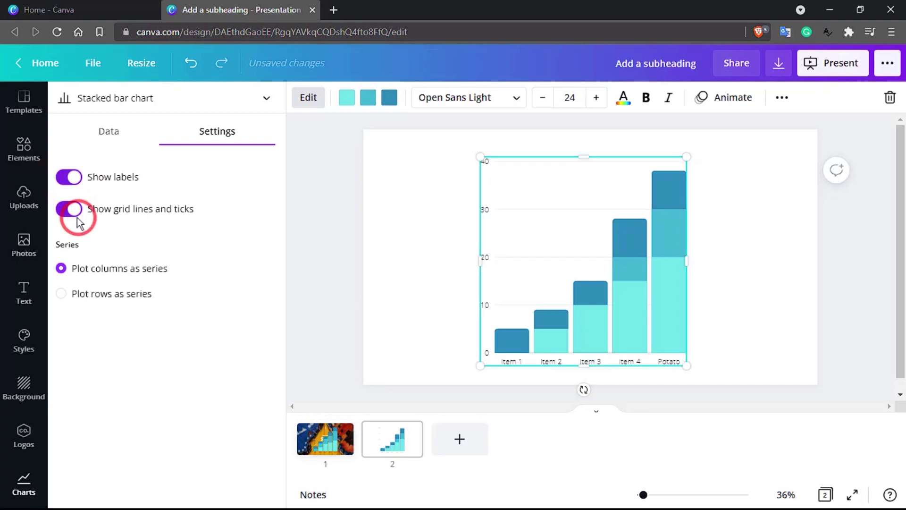
click(71, 214)
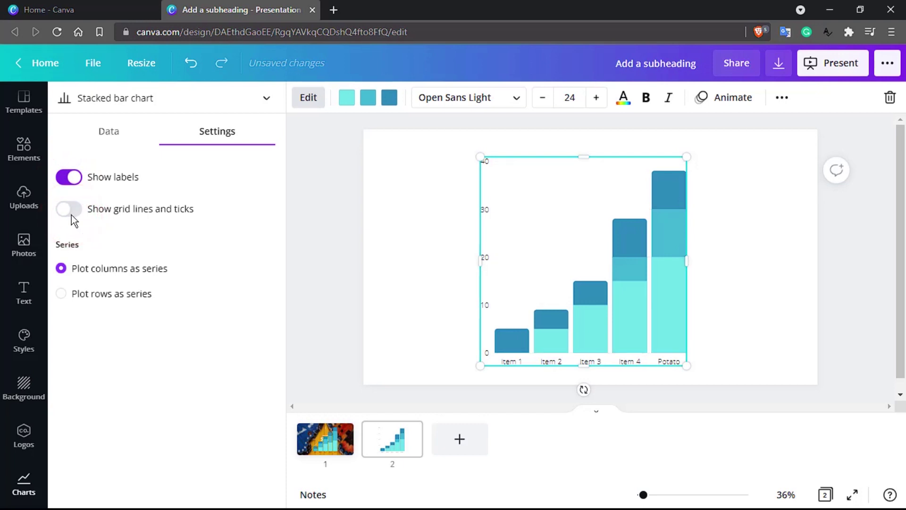
click(65, 217)
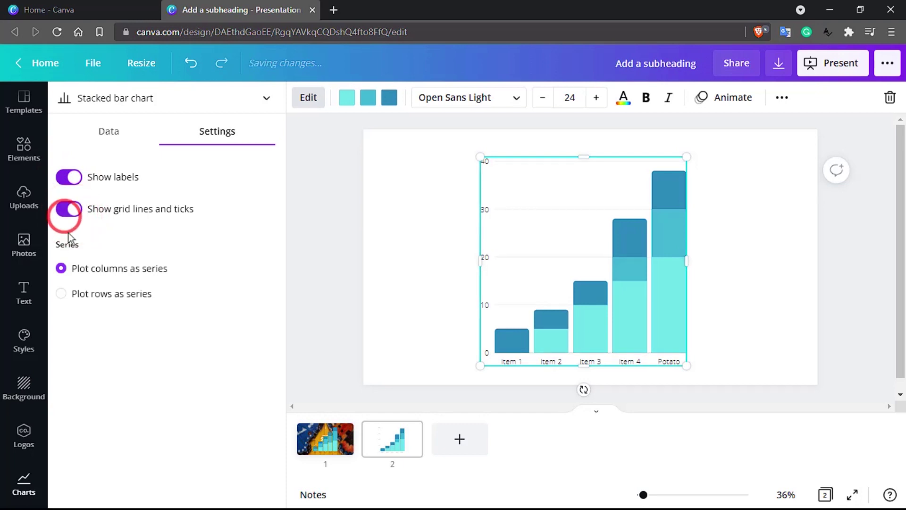
Step: Try plotting the chart's rows as series, and return to plotting columns as series
click(83, 299)
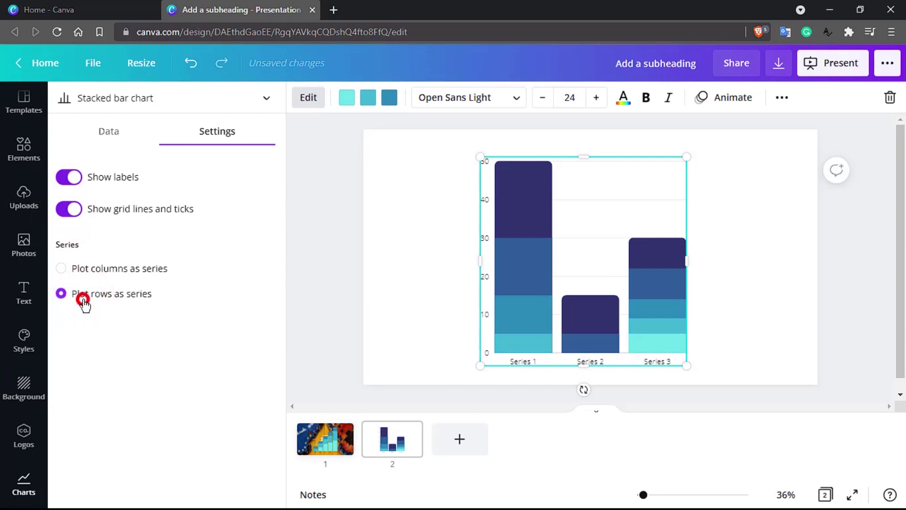
click(74, 265)
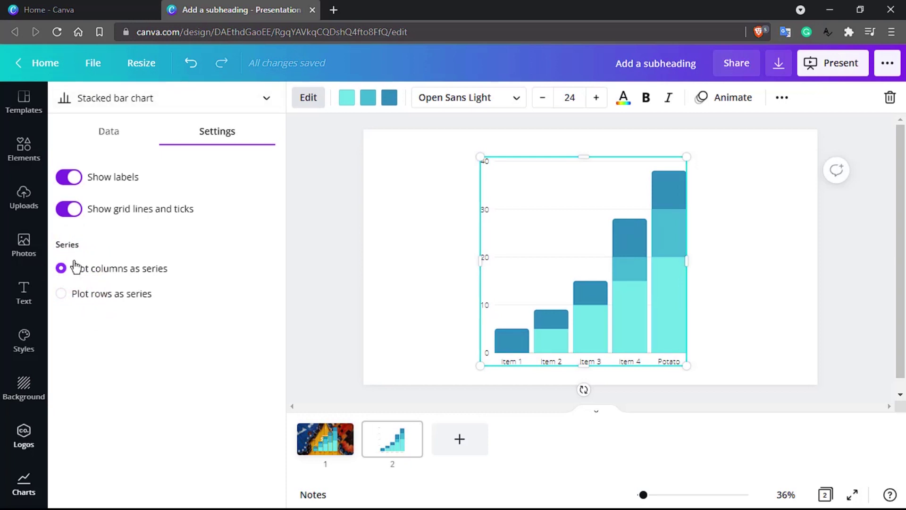
Step: Remove the Charts shortcut from the editor's sidebar
scroll(23, 486, down, 1)
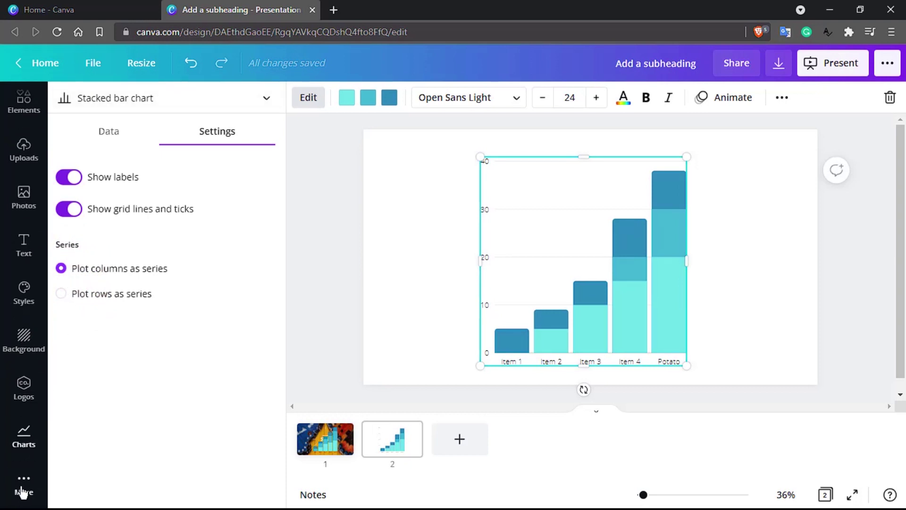
scroll(22, 492, up, 1)
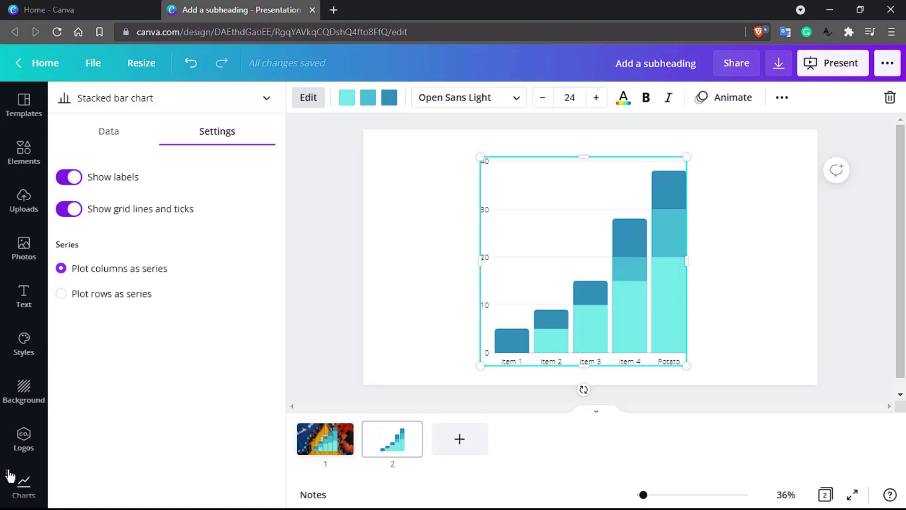
click(8, 472)
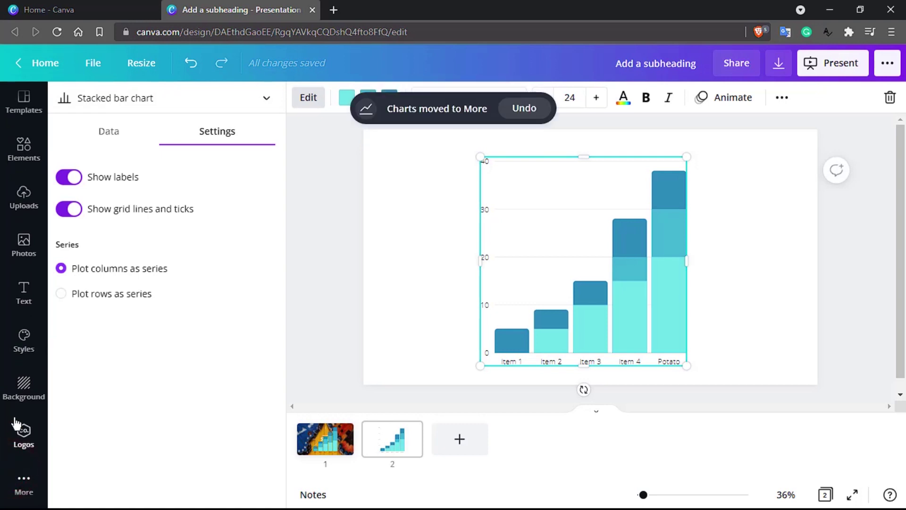
Step: Open Folders from the additional Canva content to view the available folder categories
click(25, 487)
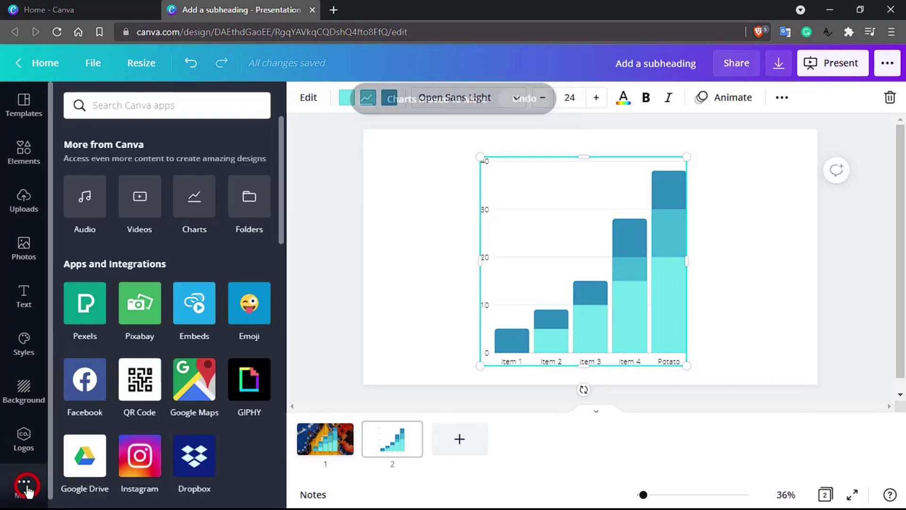
click(262, 205)
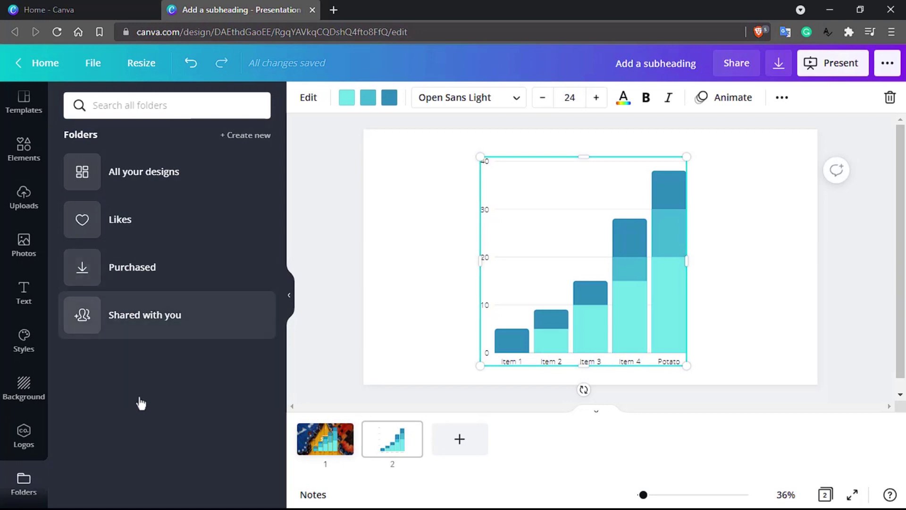
Step: Remove the Folders shortcut from the editor's sidebar and collapse the side panel to enlarge the canvas
scroll(30, 484, down, 1)
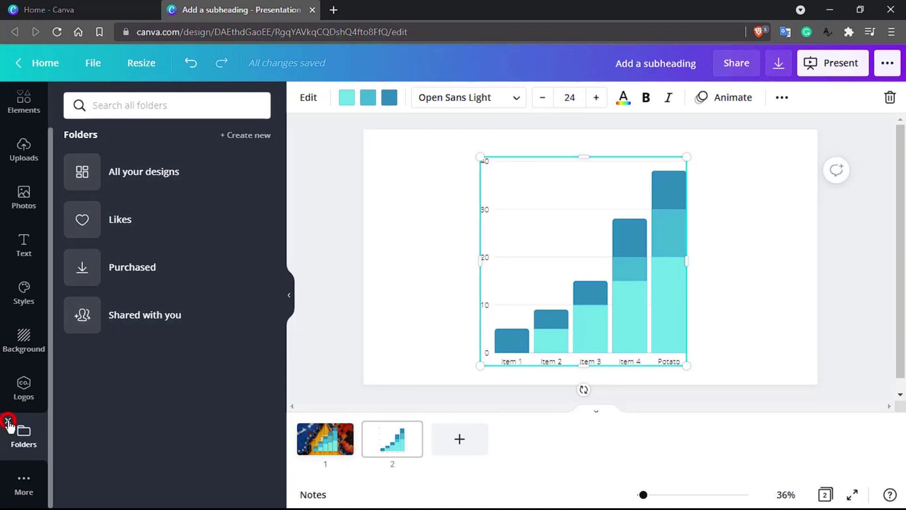
click(8, 420)
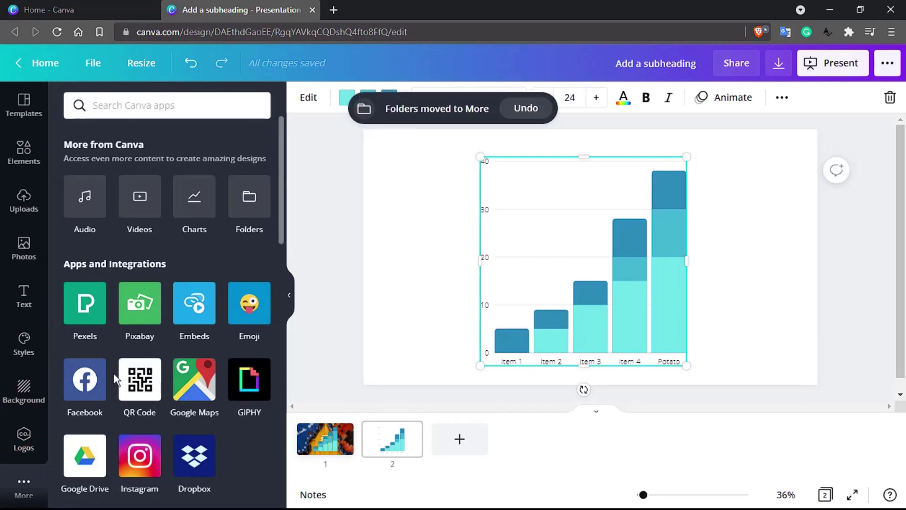
click(288, 296)
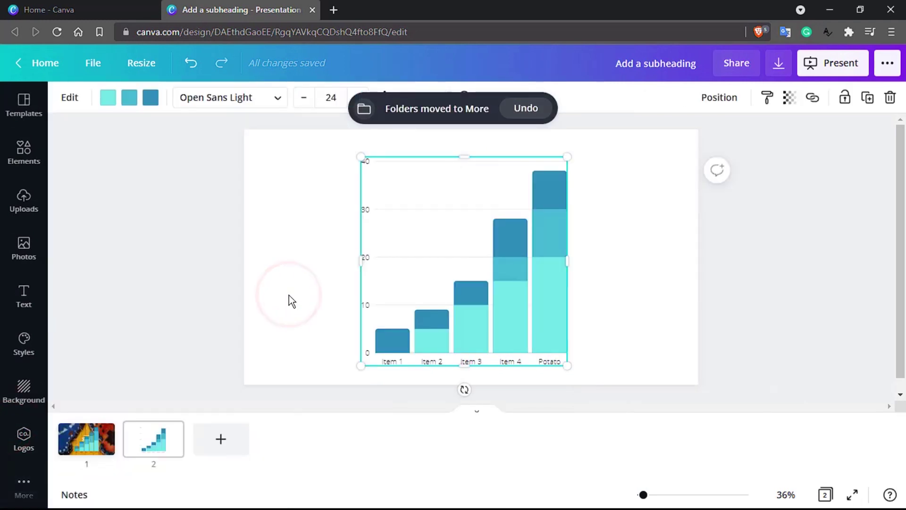